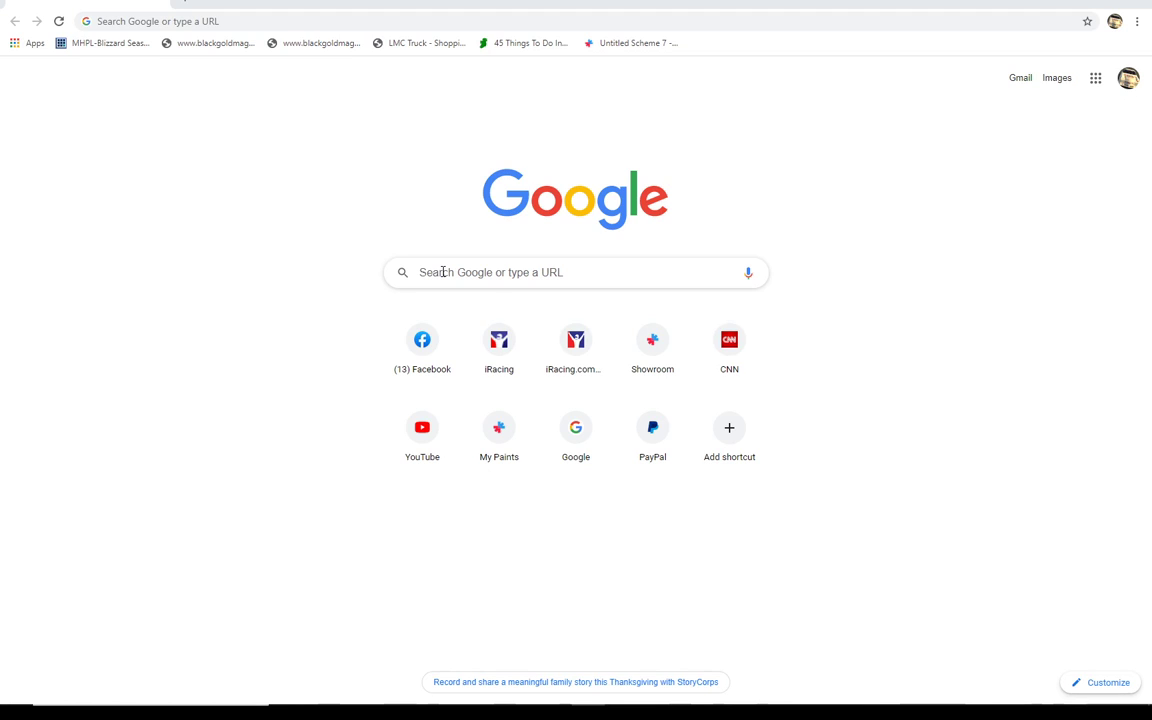
Step: Search Google for 'paint.net download' and open the getpaint.net 'Download - Paint.NET' result
{"action": "left_click", "coordinate": [443, 272]}
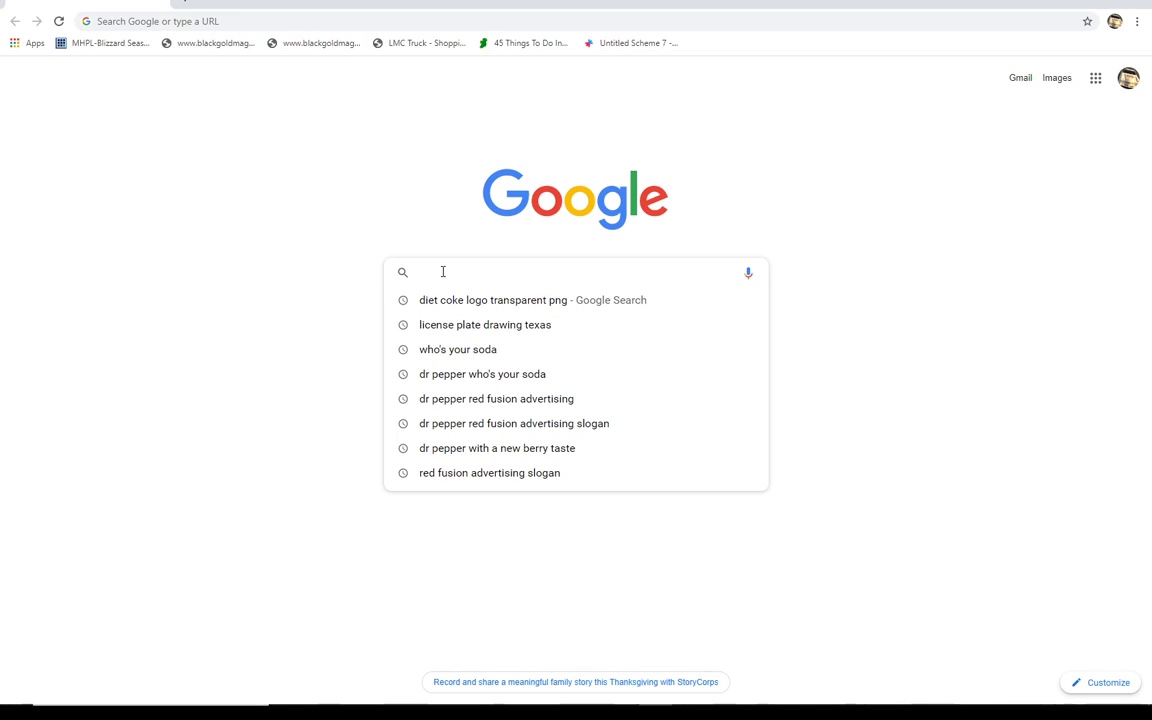
{"action": "type", "text": "paint.net"}
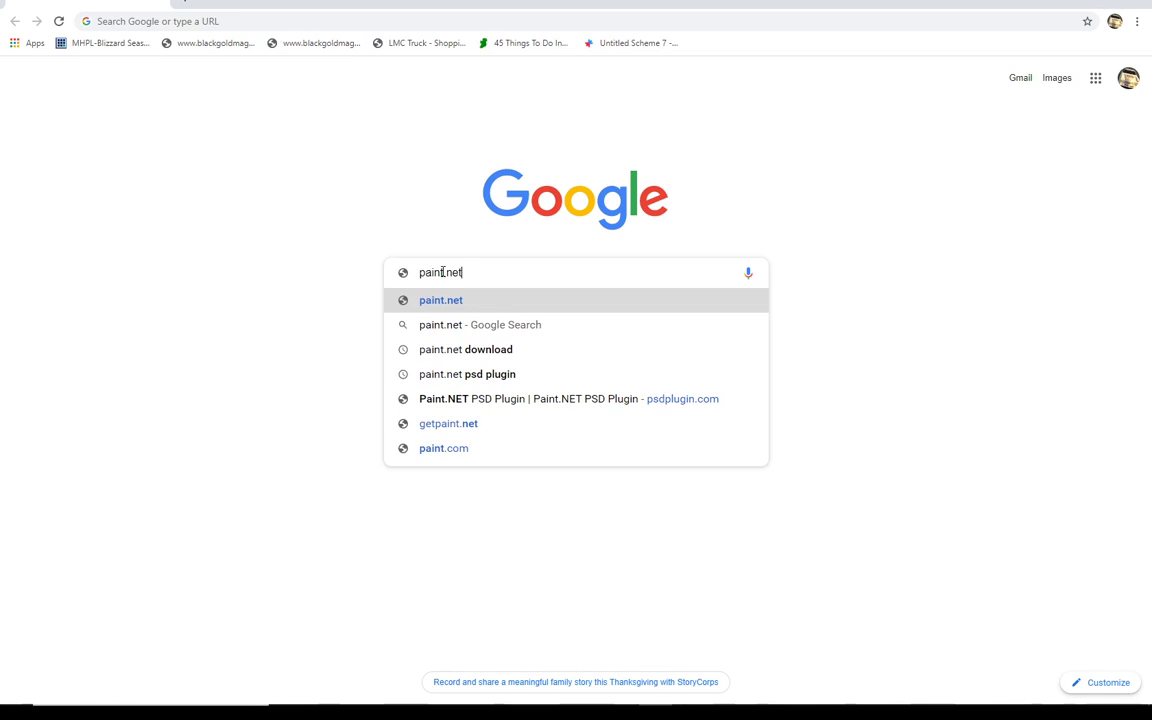
{"action": "type", "text": " download"}
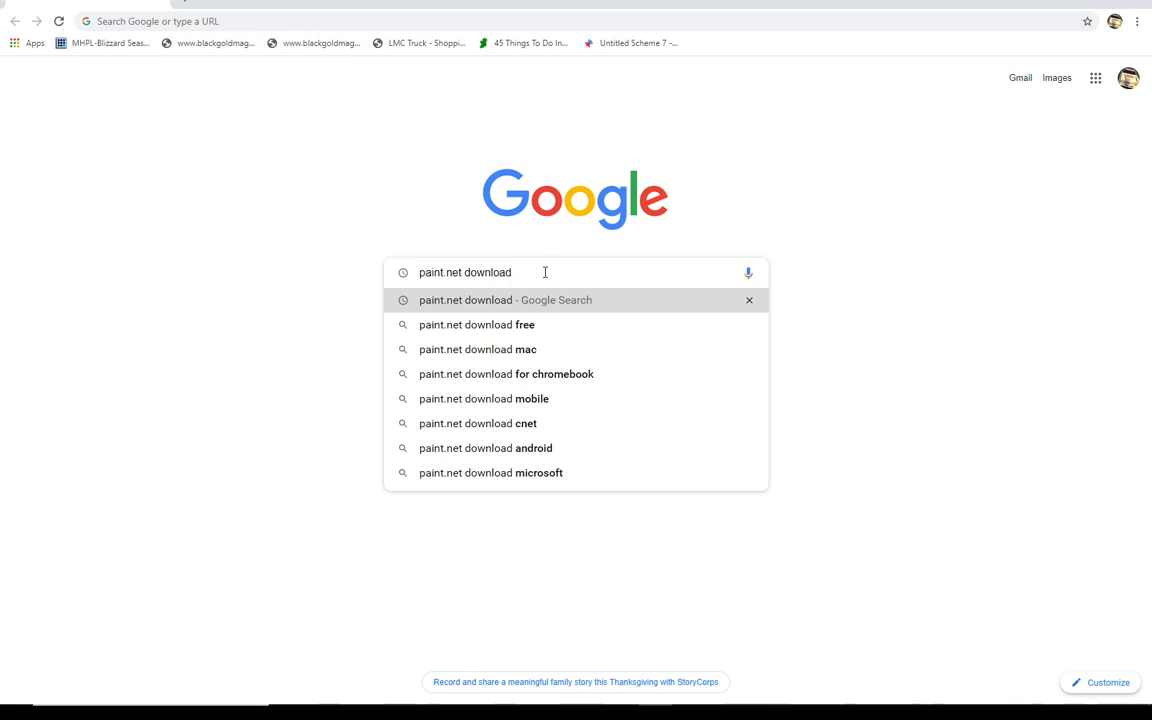
{"action": "key", "text": "Return"}
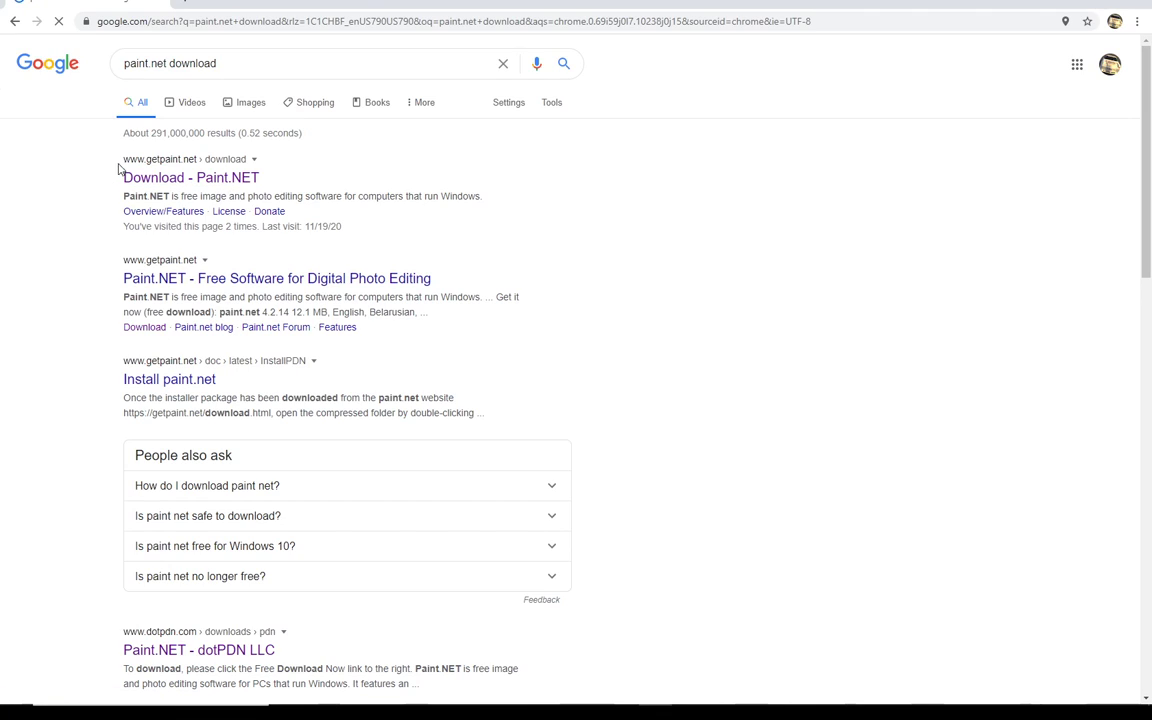
{"action": "left_click", "coordinate": [218, 181]}
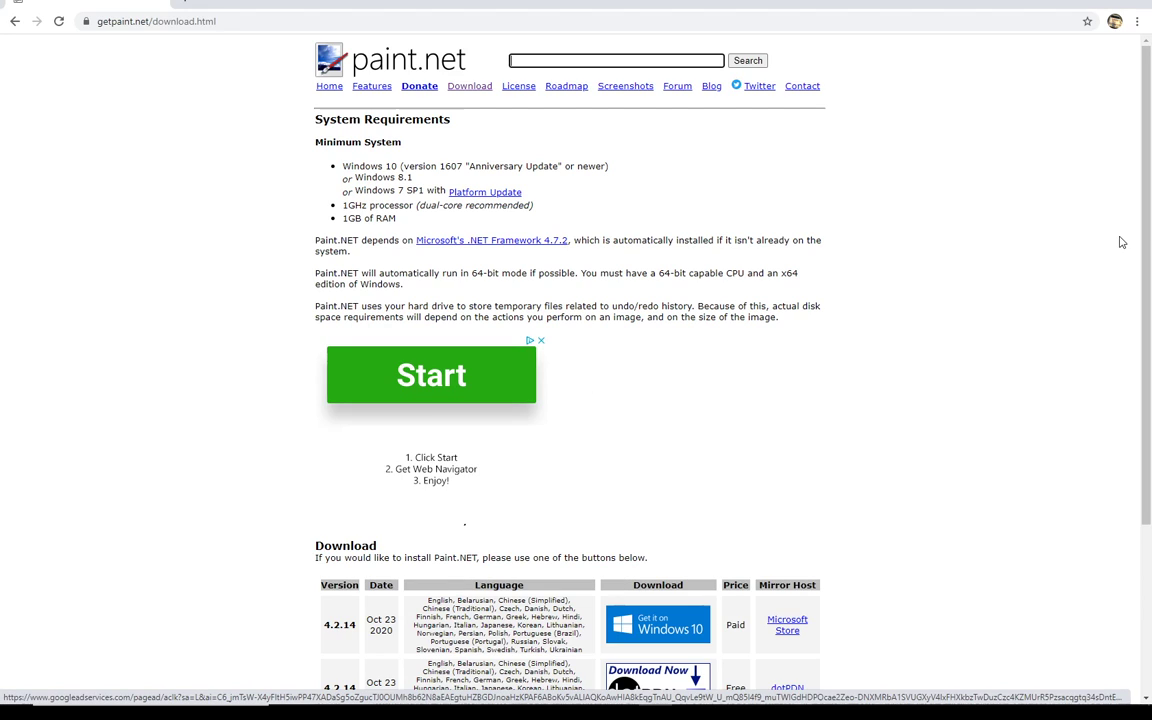
Step: Open the dotPDN mirror page offering the free paint.net 4.2.14 download
{"action": "scroll", "coordinate": [1115, 240], "scroll_direction": "down", "scroll_amount": 4}
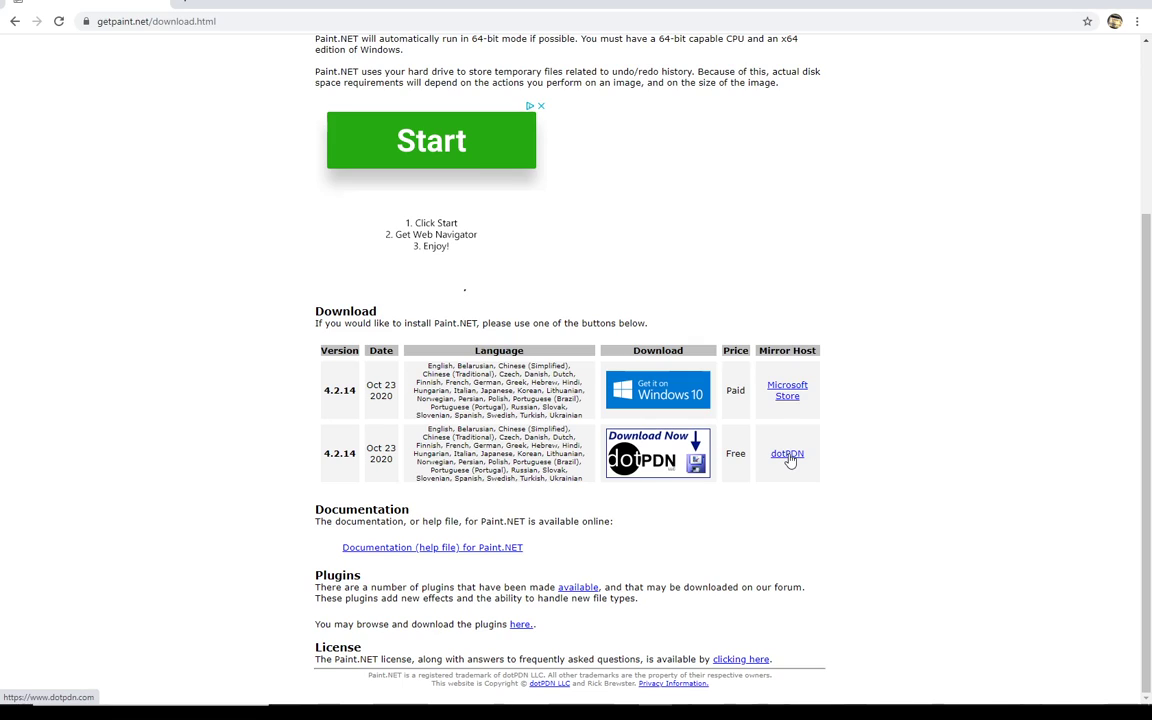
{"action": "left_click", "coordinate": [788, 455]}
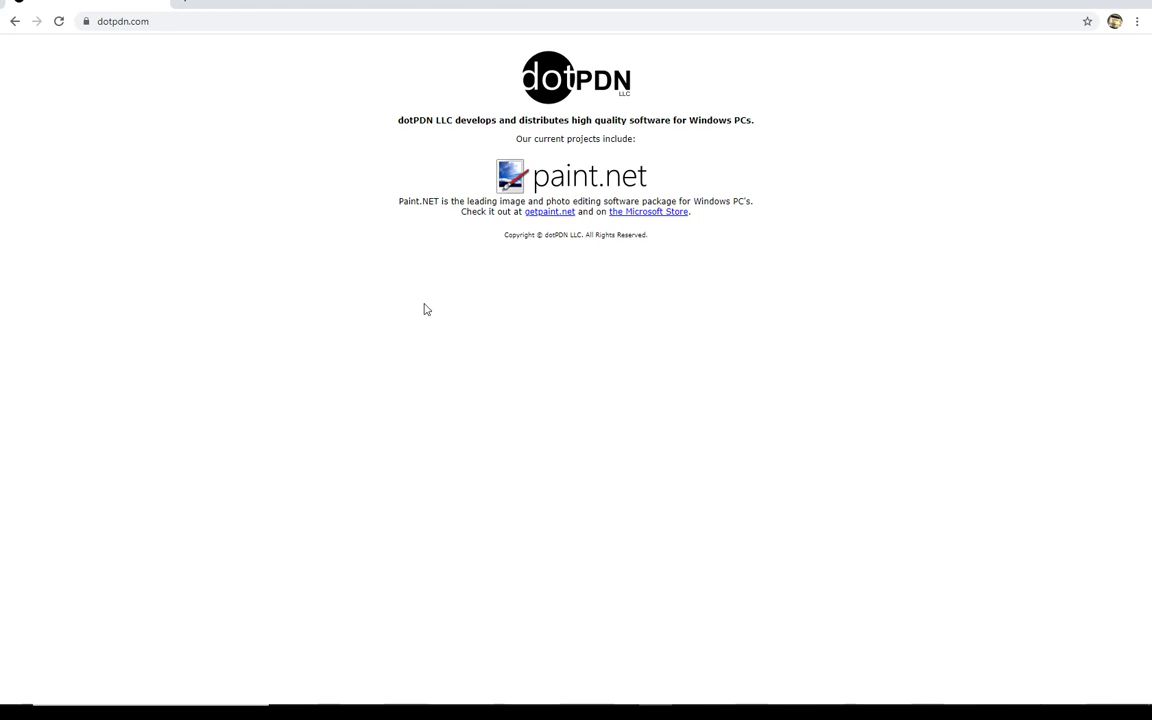
{"action": "left_click", "coordinate": [15, 22]}
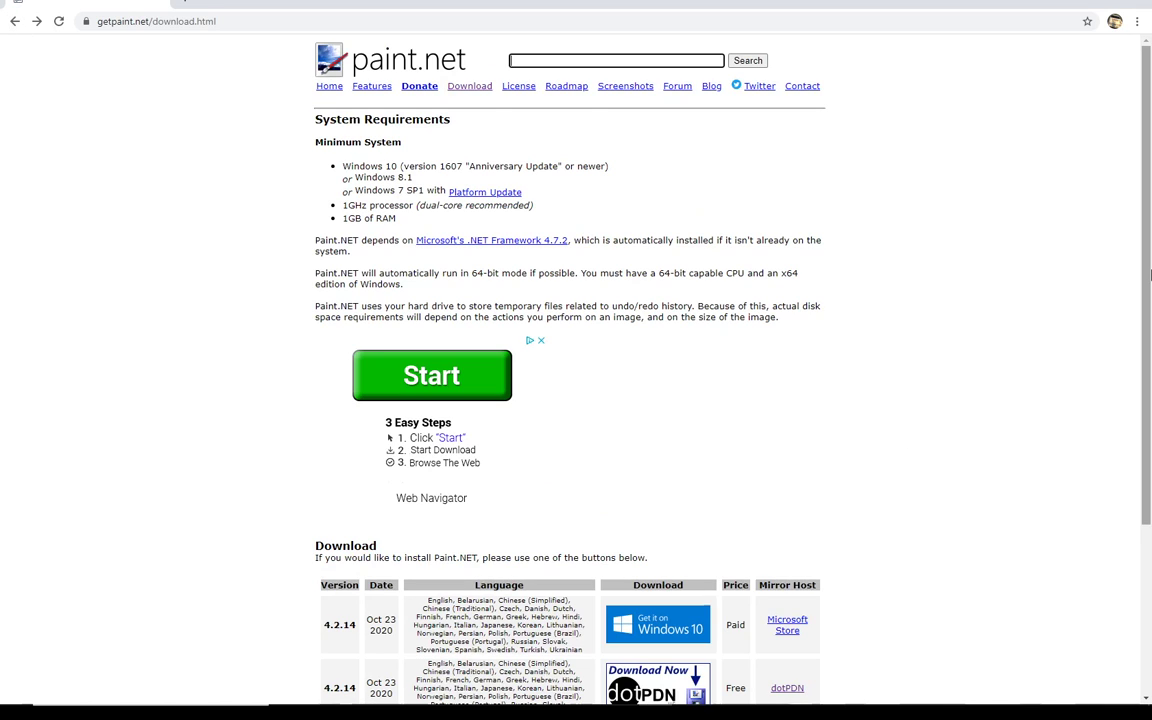
{"action": "scroll", "coordinate": [1150, 407], "scroll_direction": "down", "scroll_amount": 2}
{"action": "left_click", "coordinate": [640, 498]}
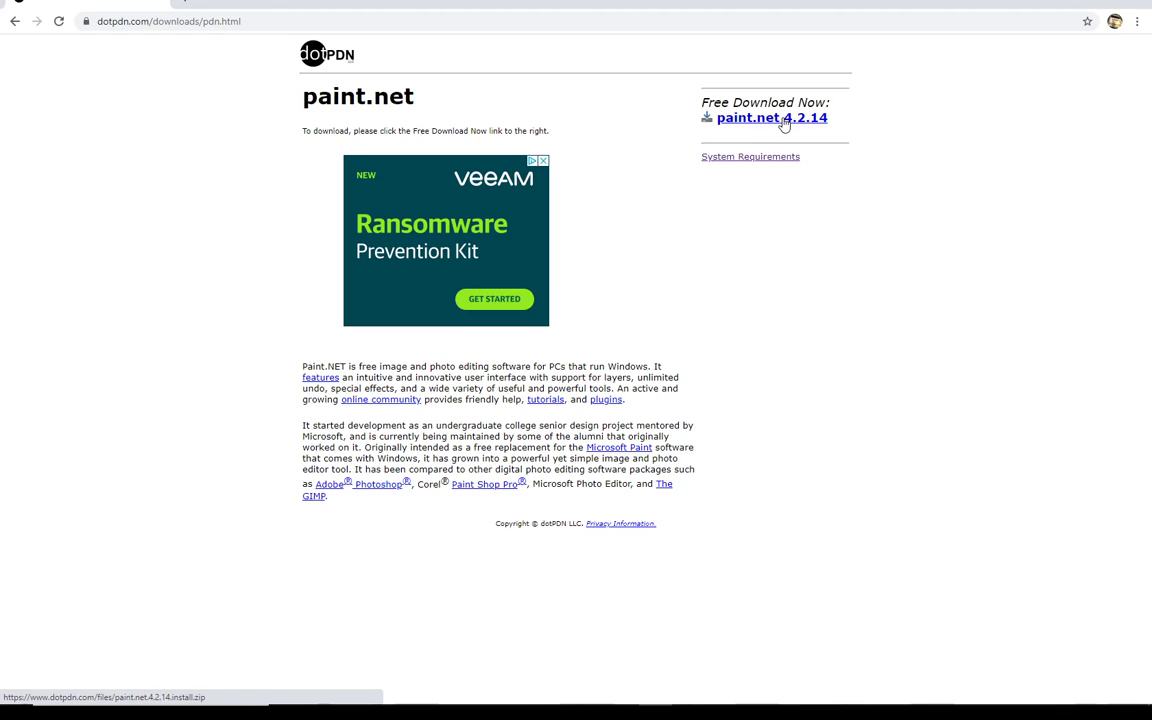
Step: Download the paint.net 4.2.14 installer zip and open it from Chrome's download bar
{"action": "left_click", "coordinate": [755, 137]}
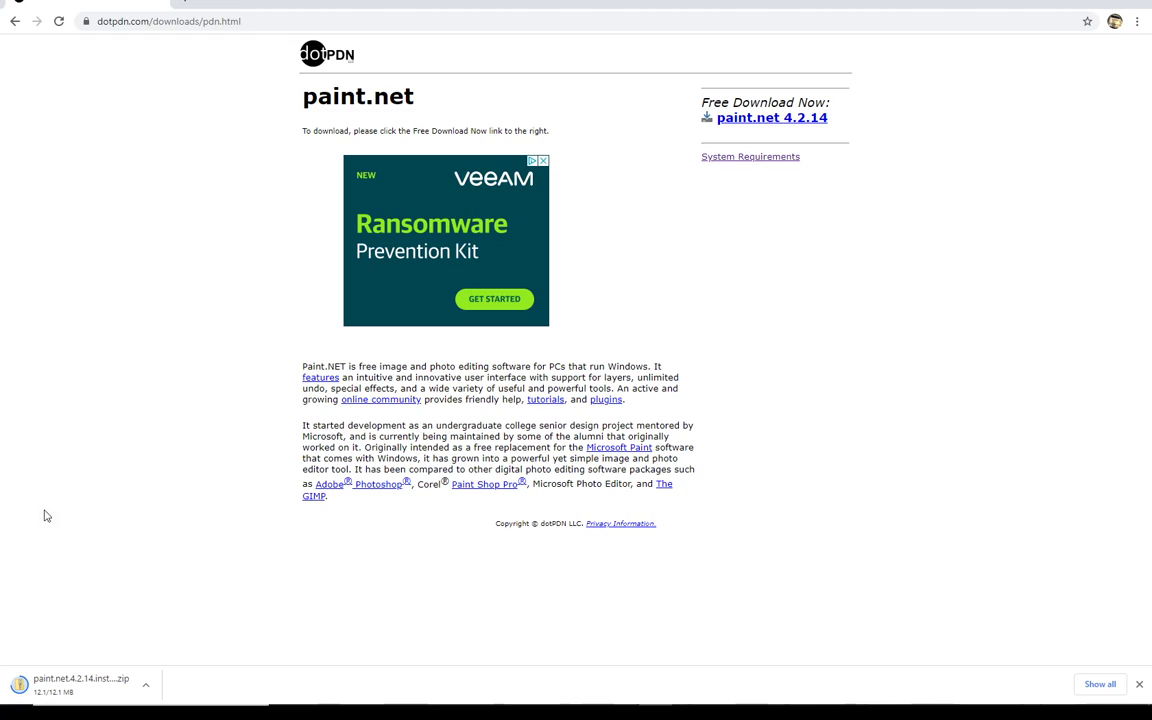
{"action": "left_click", "coordinate": [90, 680]}
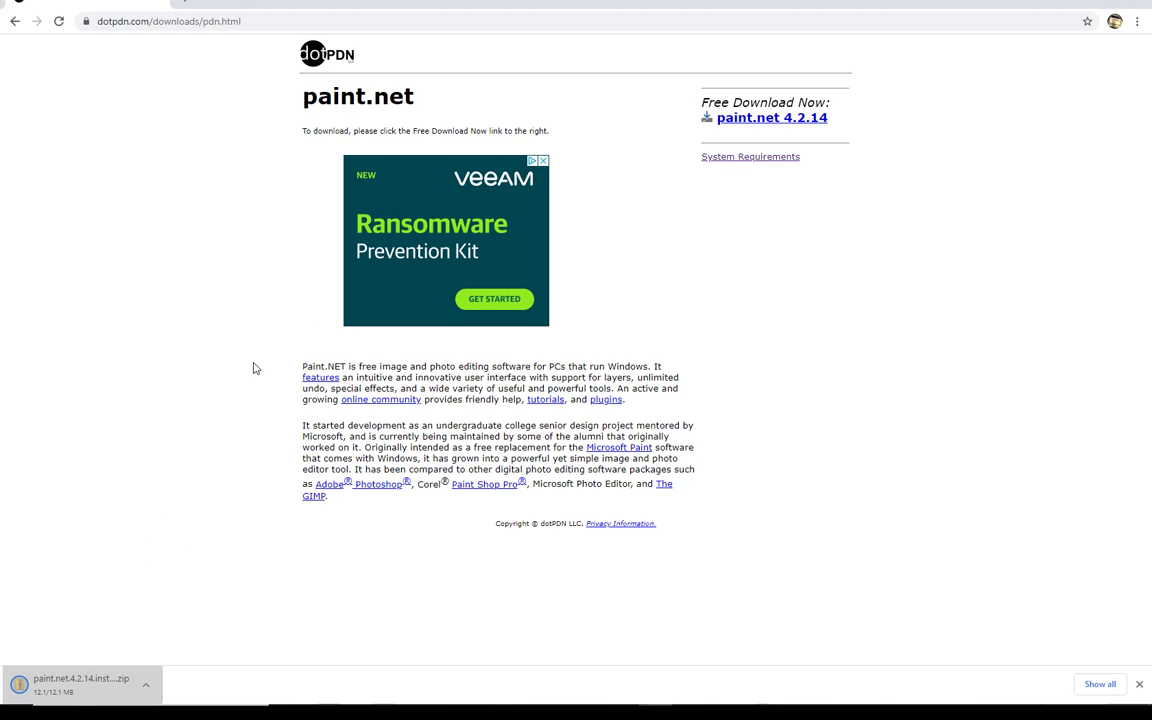
{"action": "left_click", "coordinate": [82, 678]}
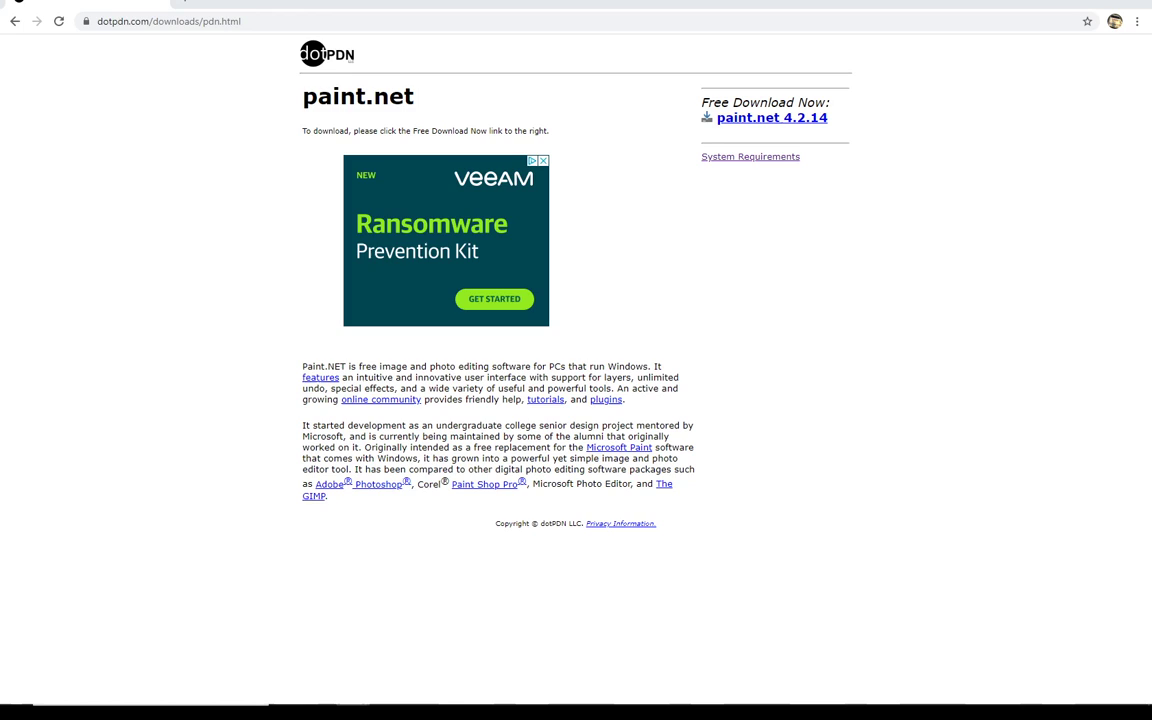
Step: Launch paint.net.4.2.14.install from the zip, then choose Don't run at the SmartScreen warning
{"action": "left_click_drag", "start_coordinate": [391, 114], "coordinate": [675, 93]}
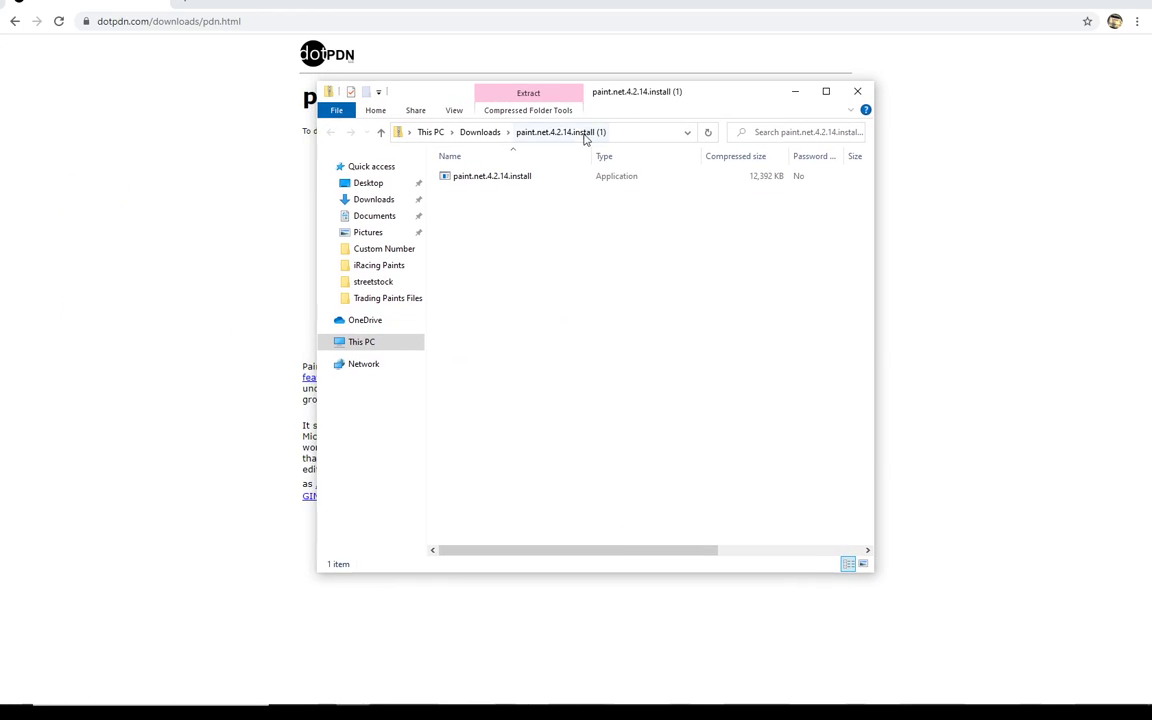
{"action": "left_click", "coordinate": [491, 183]}
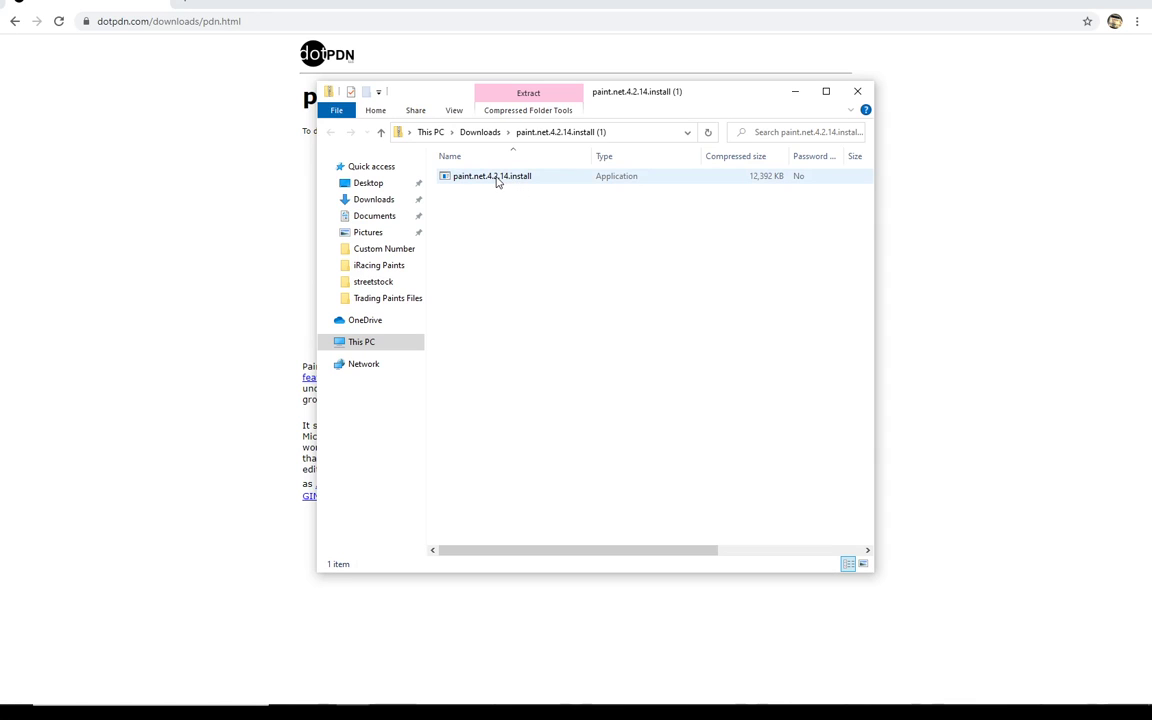
{"action": "left_click", "coordinate": [496, 181]}
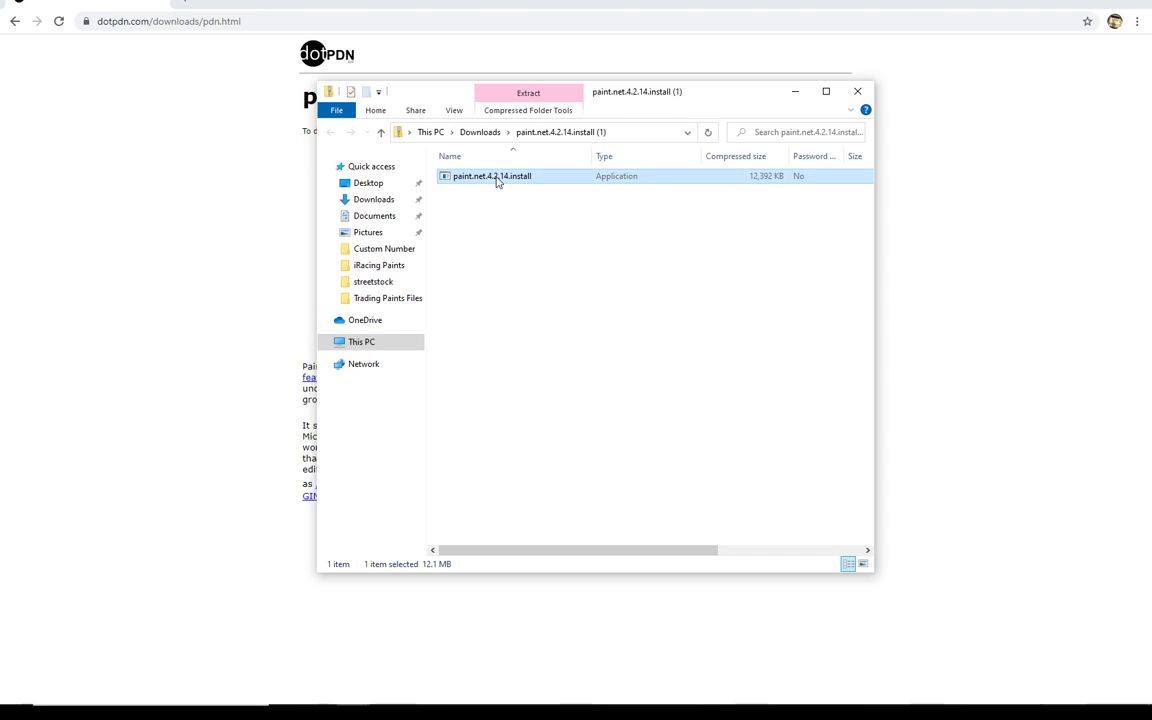
{"action": "double_click", "coordinate": [496, 181]}
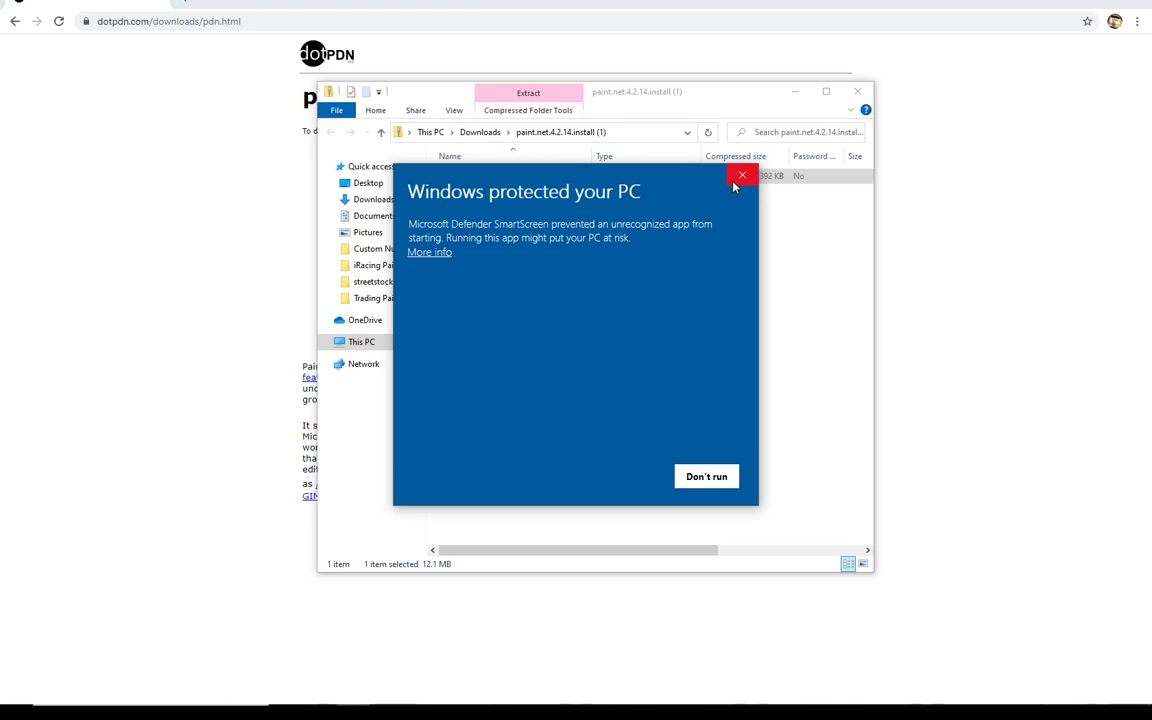
{"action": "left_click", "coordinate": [703, 474]}
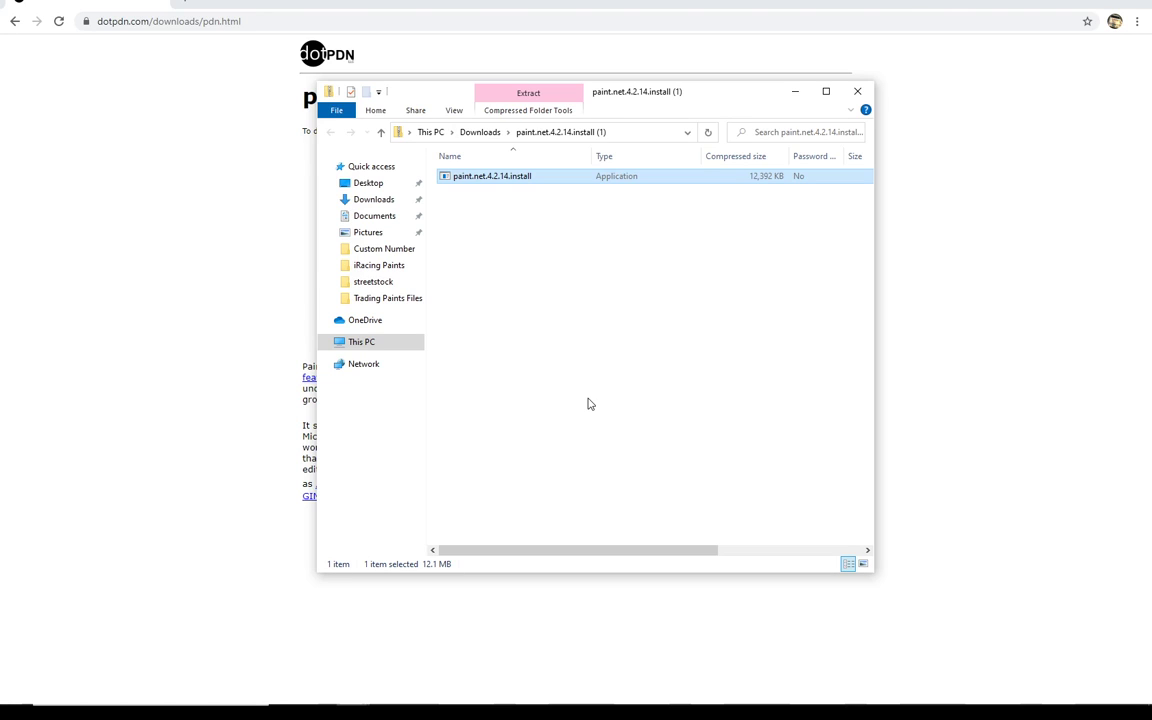
Step: Minimize the zip window and return Chrome to the Google home page
{"action": "left_click", "coordinate": [797, 94]}
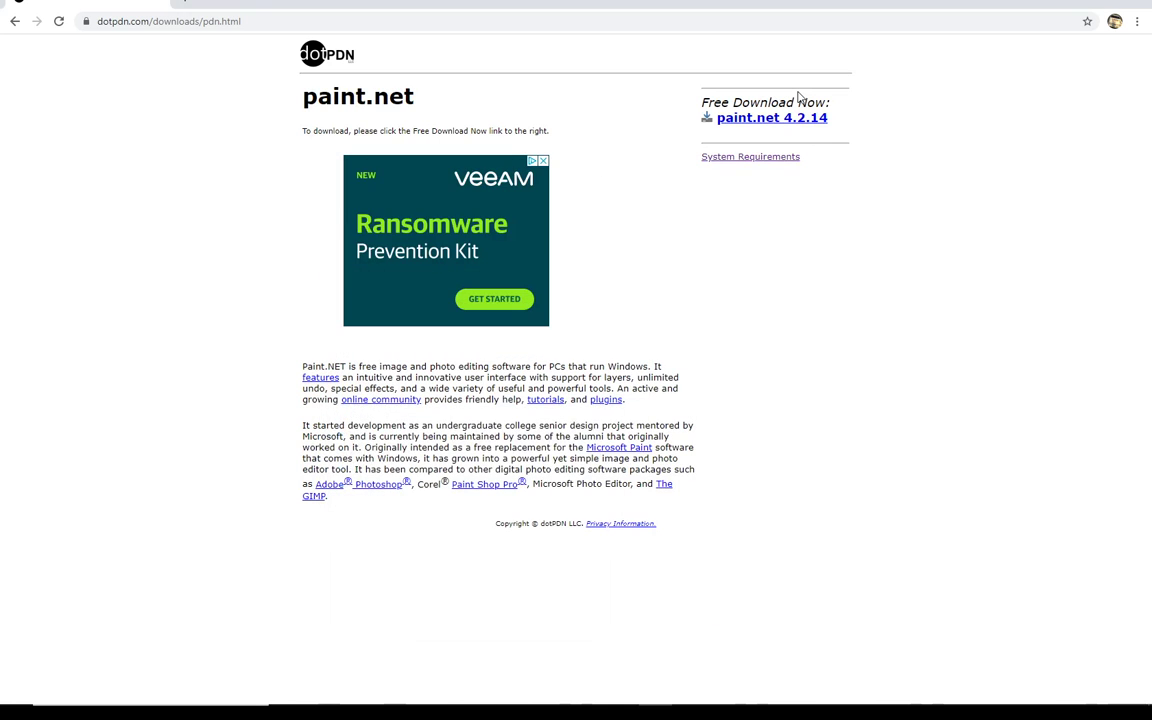
{"action": "left_click", "coordinate": [16, 22]}
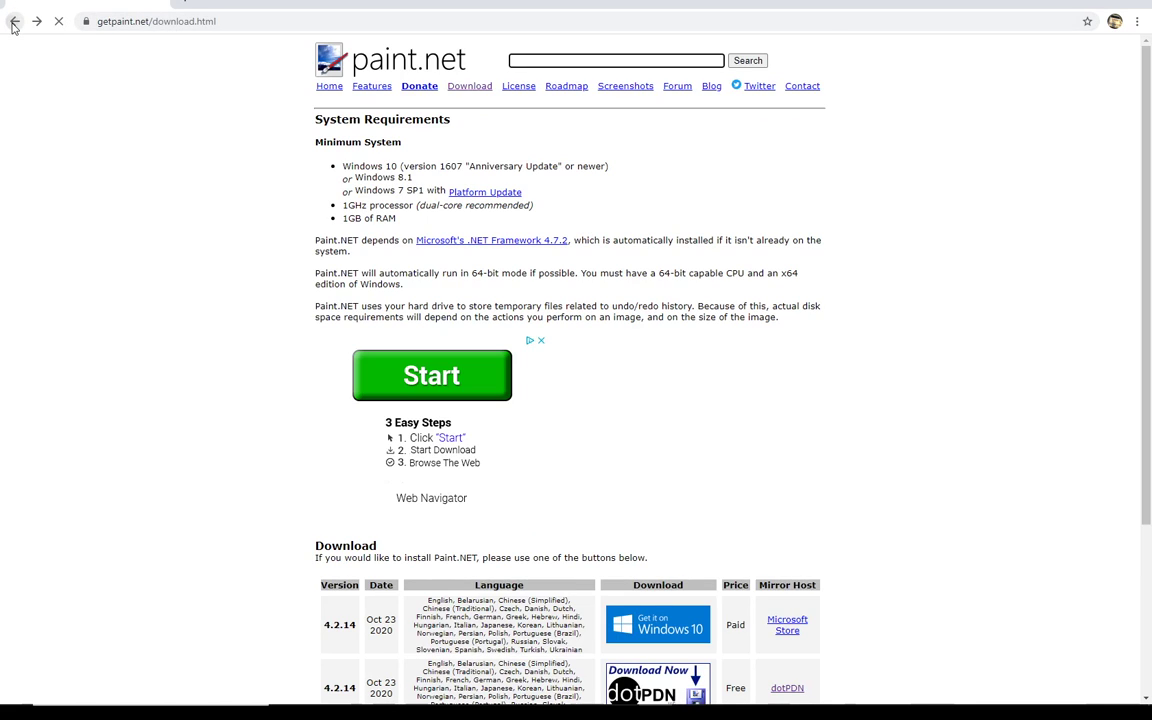
{"action": "left_click", "coordinate": [14, 21]}
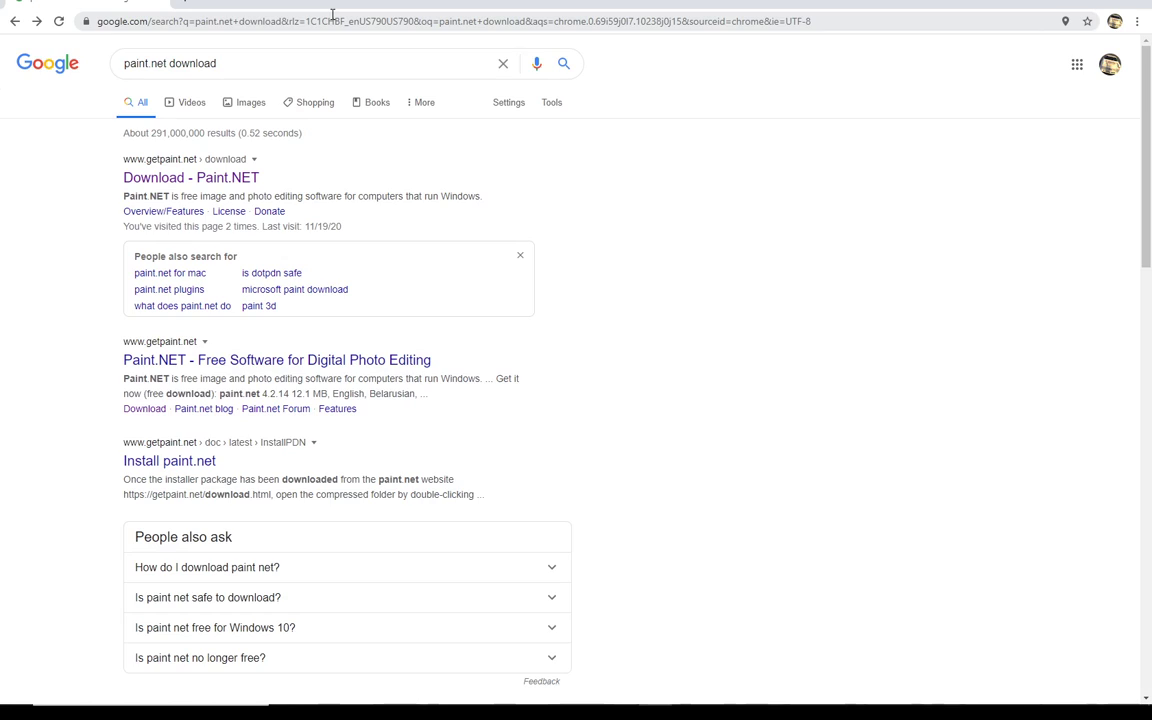
{"action": "left_click", "coordinate": [250, 28]}
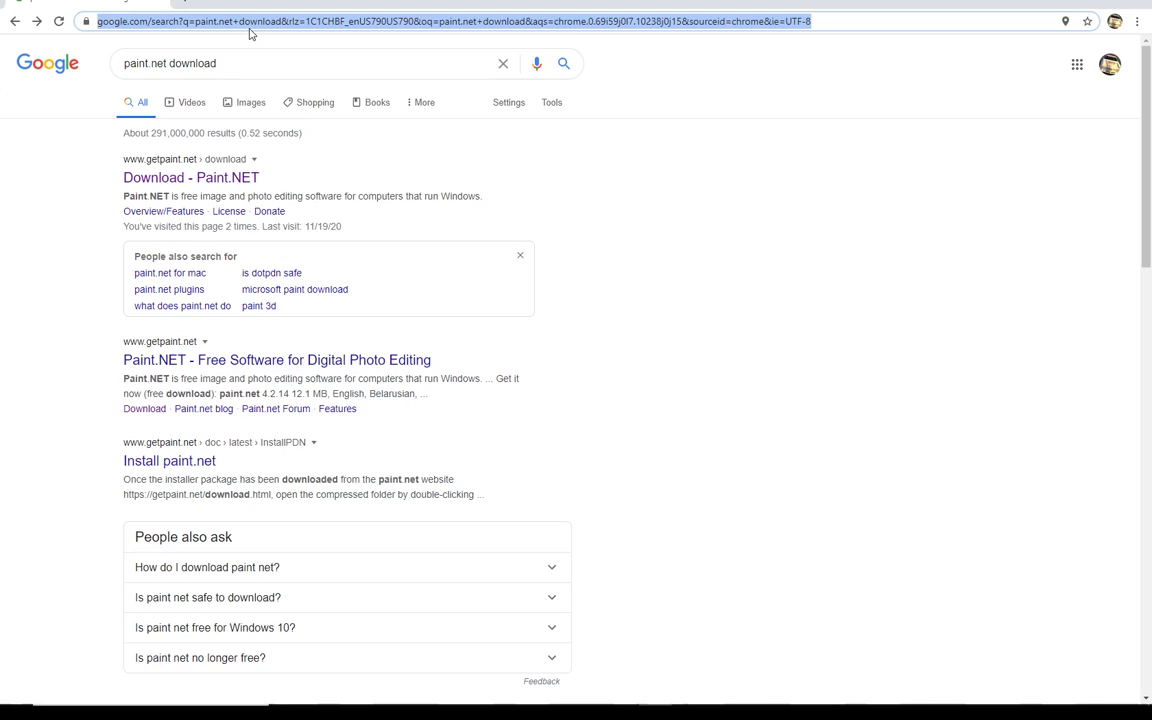
{"action": "left_click", "coordinate": [67, 68]}
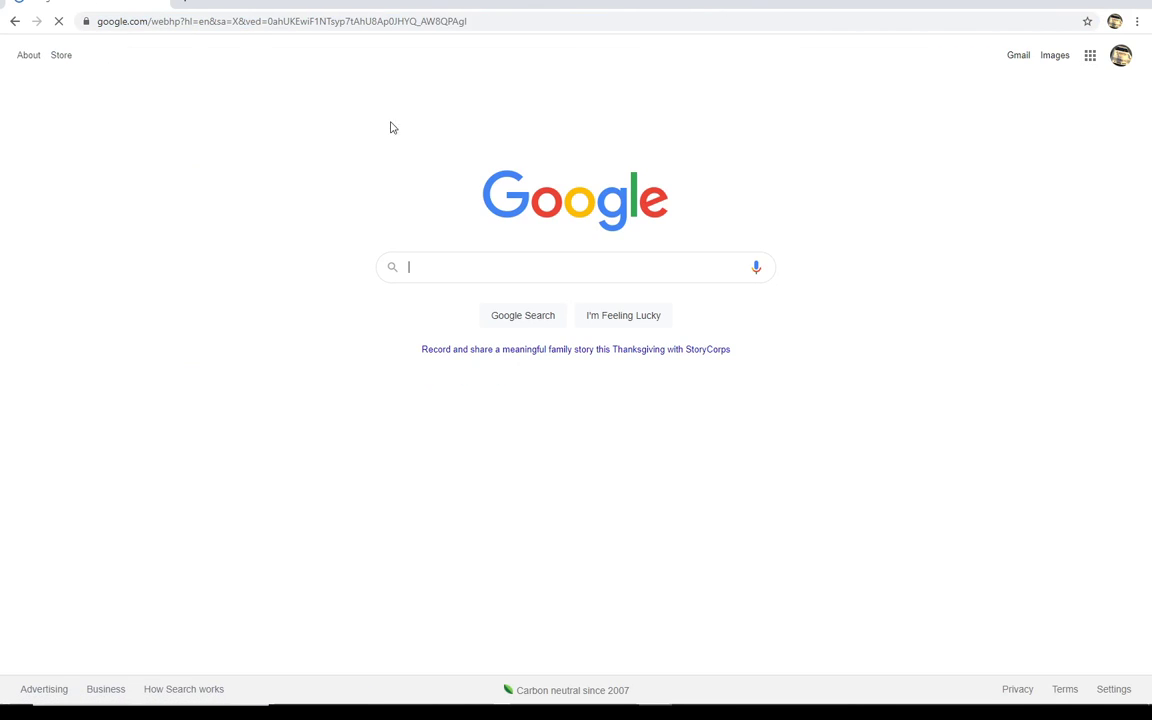
Step: Search Google for 'paint.net psd plugin'
{"action": "left_click", "coordinate": [522, 273]}
{"action": "type", "text": "p"}
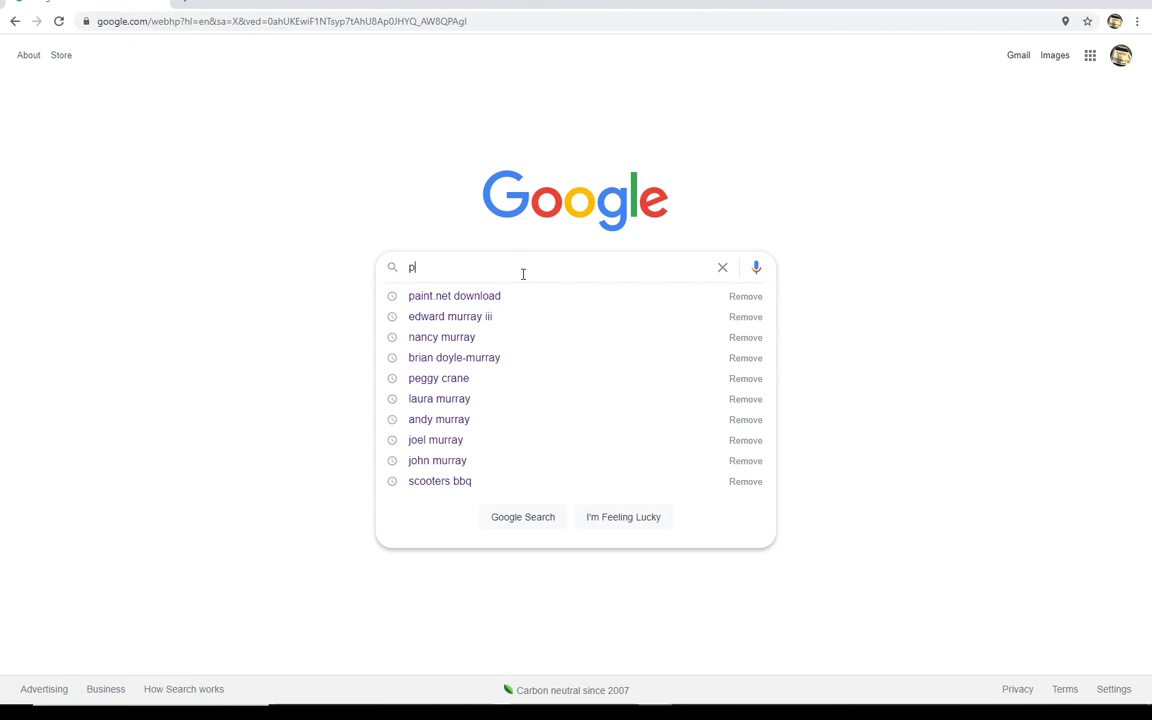
{"action": "type", "text": "aint.net p"}
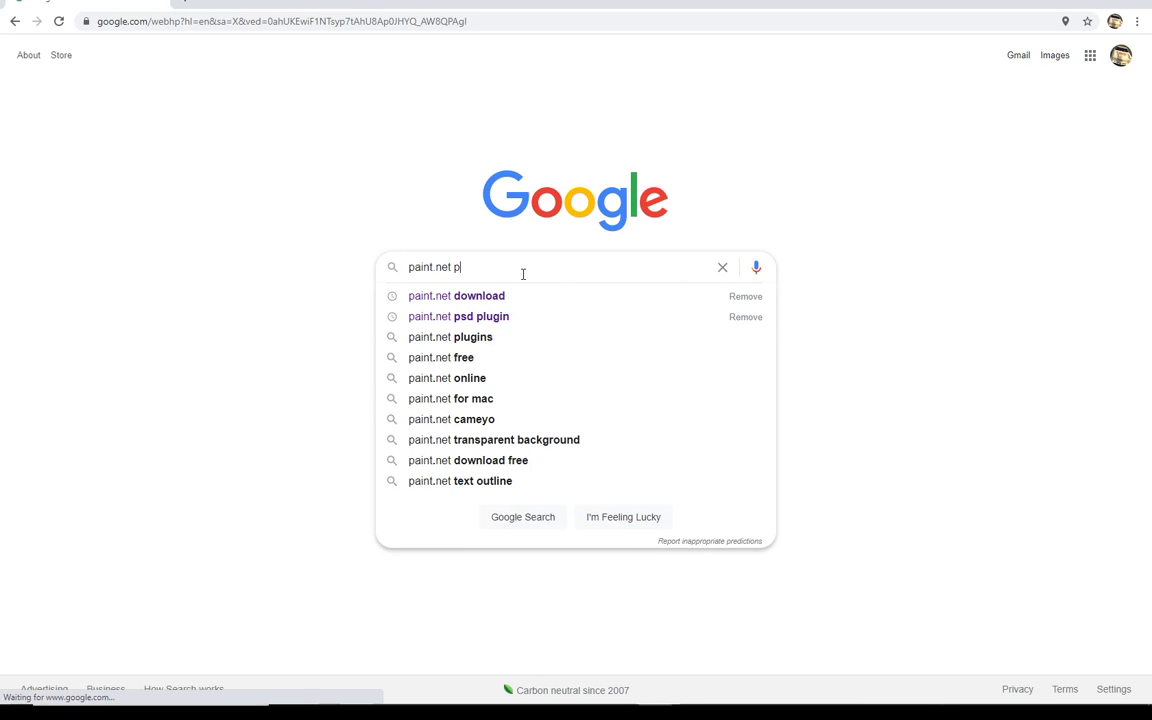
{"action": "type", "text": "sd plugin"}
{"action": "key", "text": "Return"}
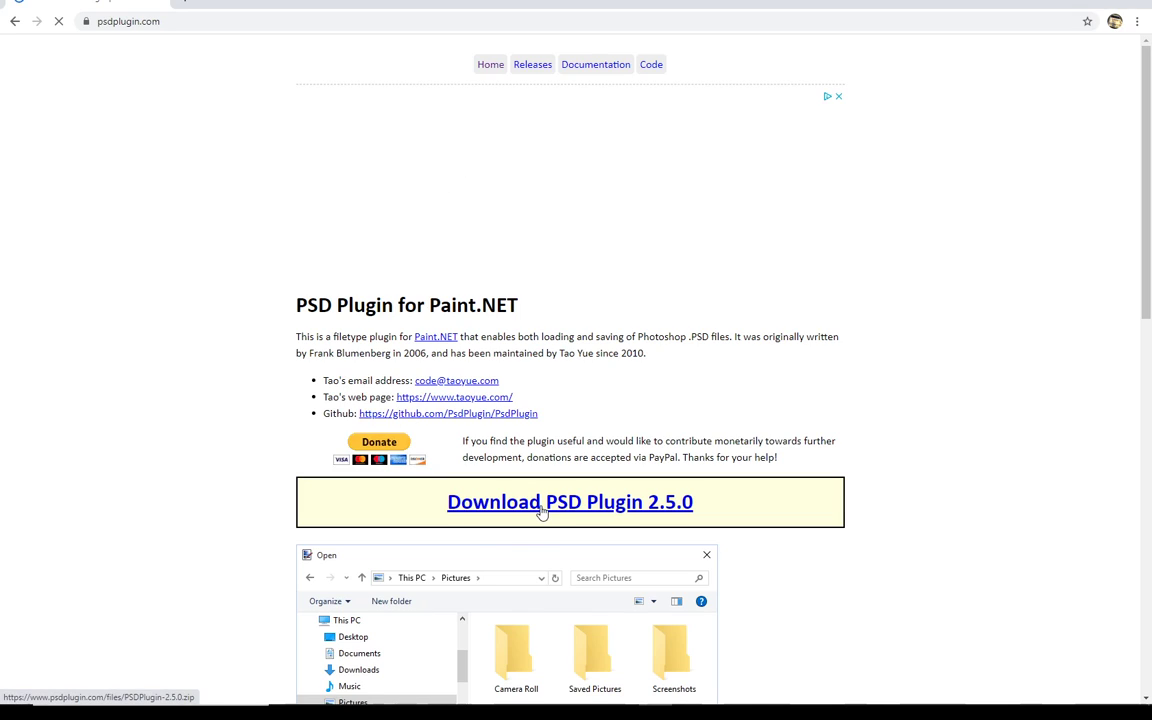
Step: Download the PSD Plugin 2.5.0 zip and open it to list License, PhotoShop.dll and Readme
{"action": "left_click", "coordinate": [598, 510]}
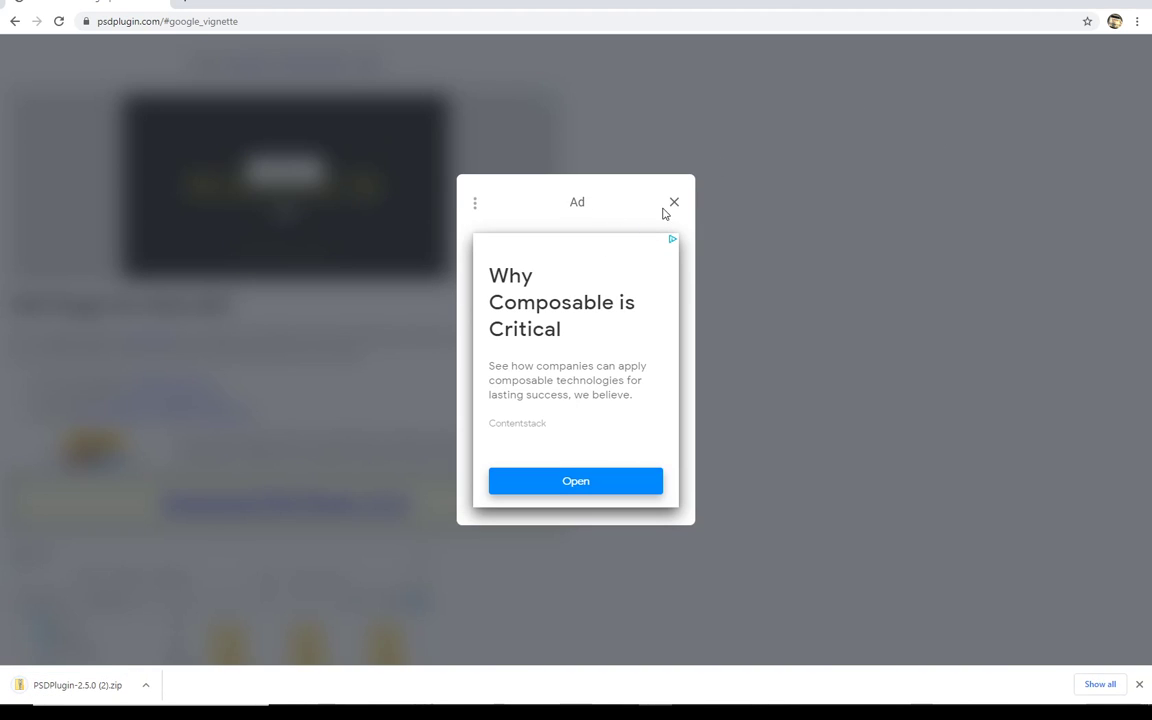
{"action": "left_click", "coordinate": [82, 700]}
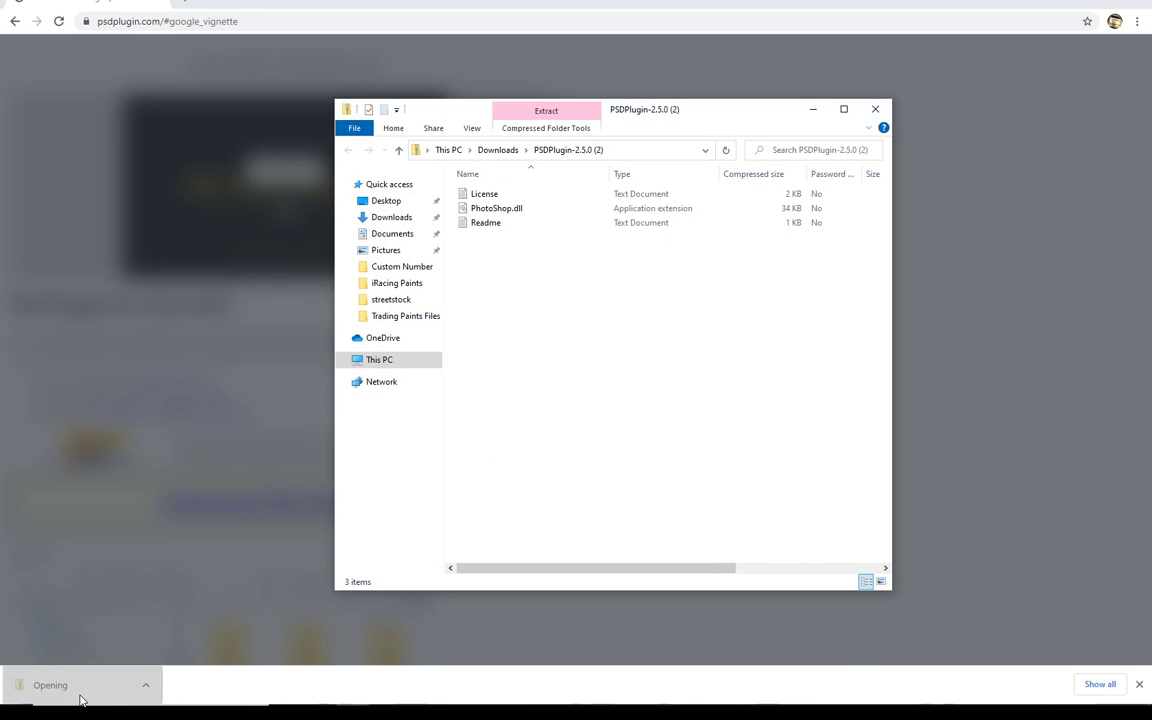
Step: Copy PhotoShop.dll from the PSD Plugin zip
{"action": "left_click", "coordinate": [505, 210]}
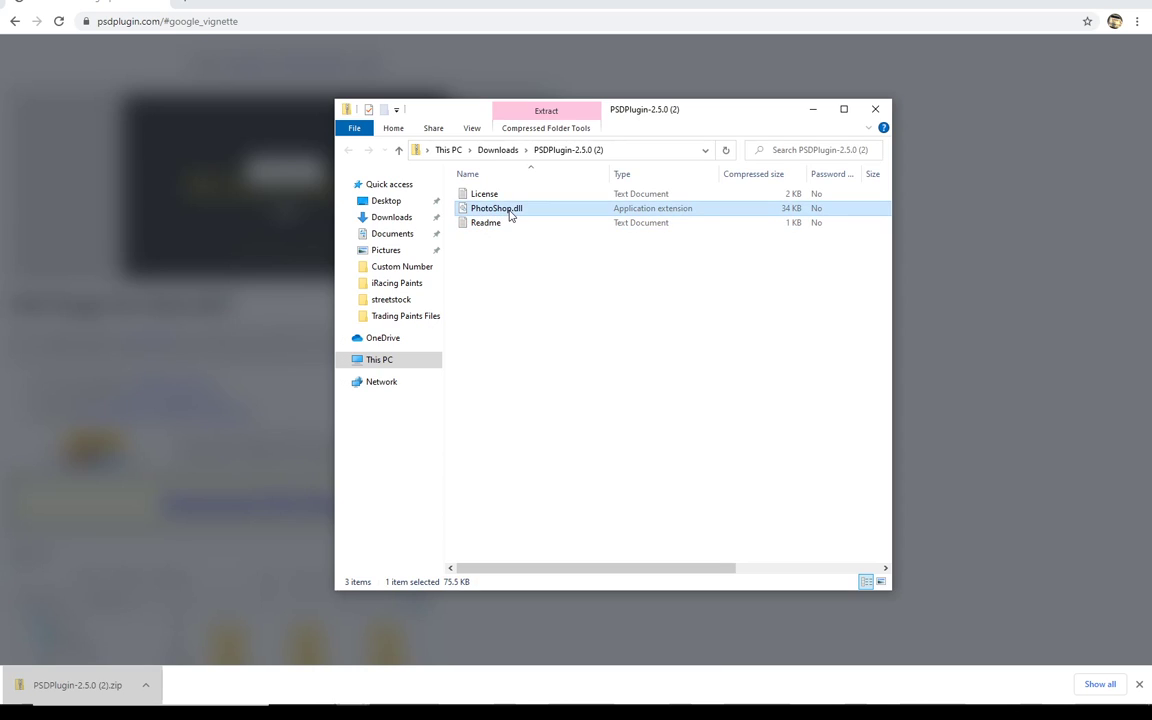
{"action": "right_click", "coordinate": [510, 215]}
{"action": "left_click", "coordinate": [533, 259]}
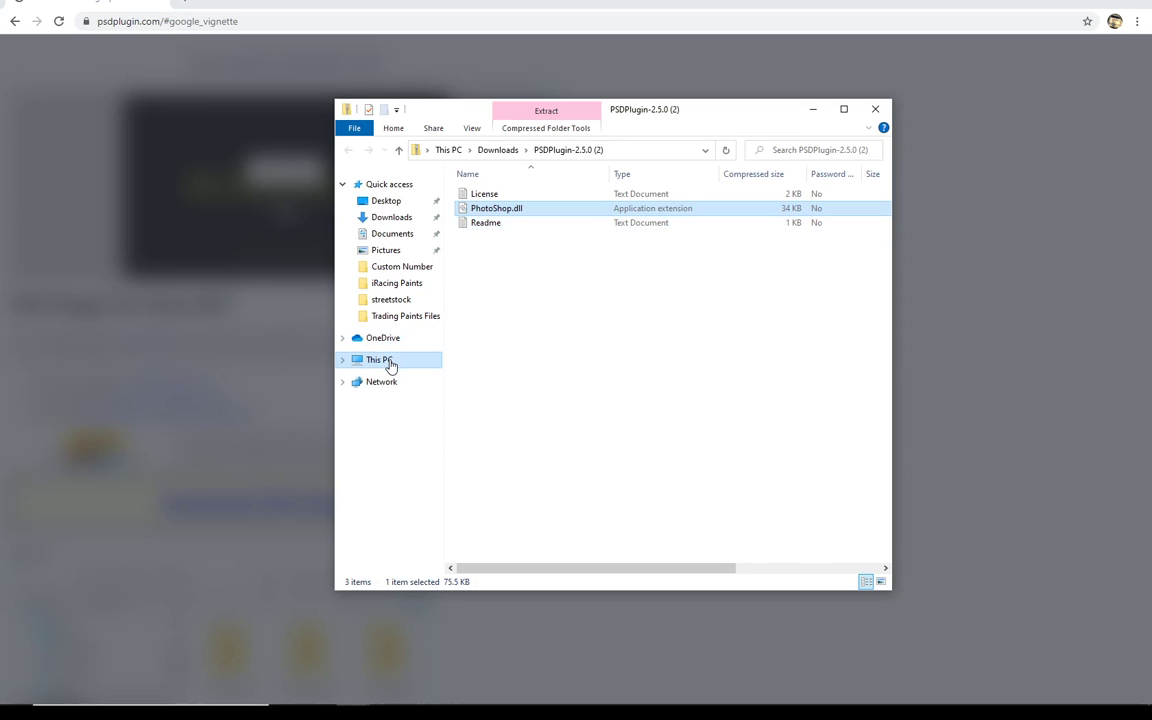
Step: Paste it into C:\Program Files\paint.net\FileTypes, cancelling replacement of the existing PhotoShop.dll
{"action": "left_click", "coordinate": [389, 362]}
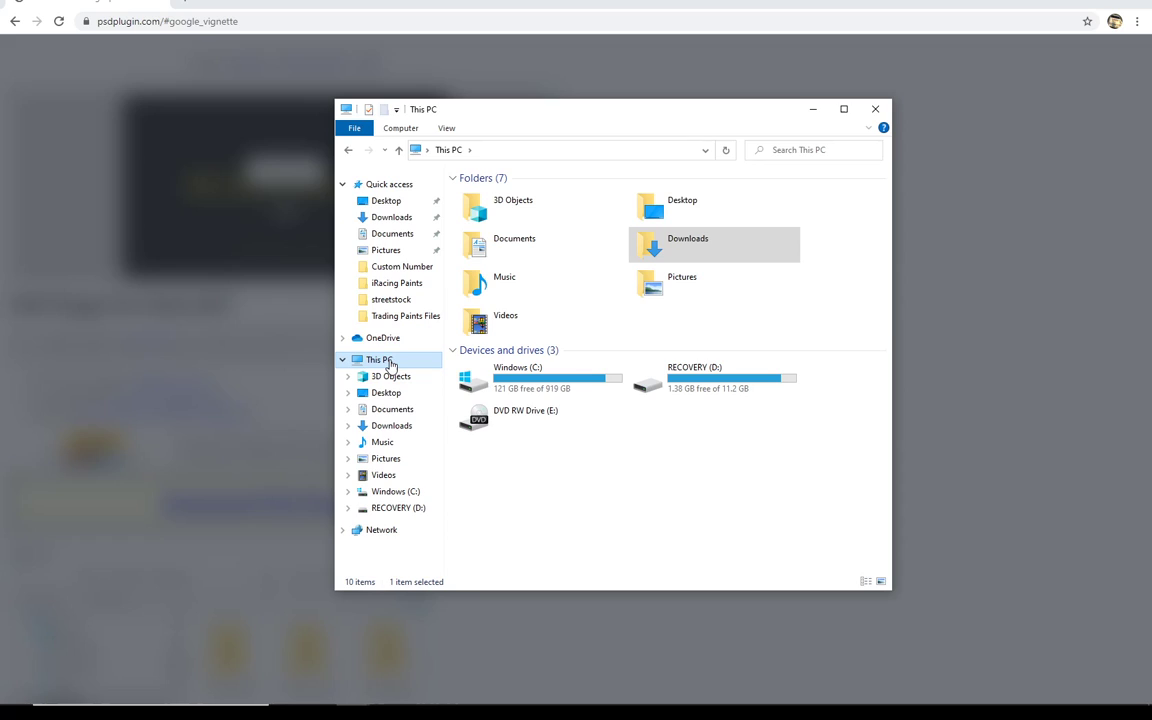
{"action": "left_click", "coordinate": [550, 379]}
{"action": "double_click", "coordinate": [550, 379]}
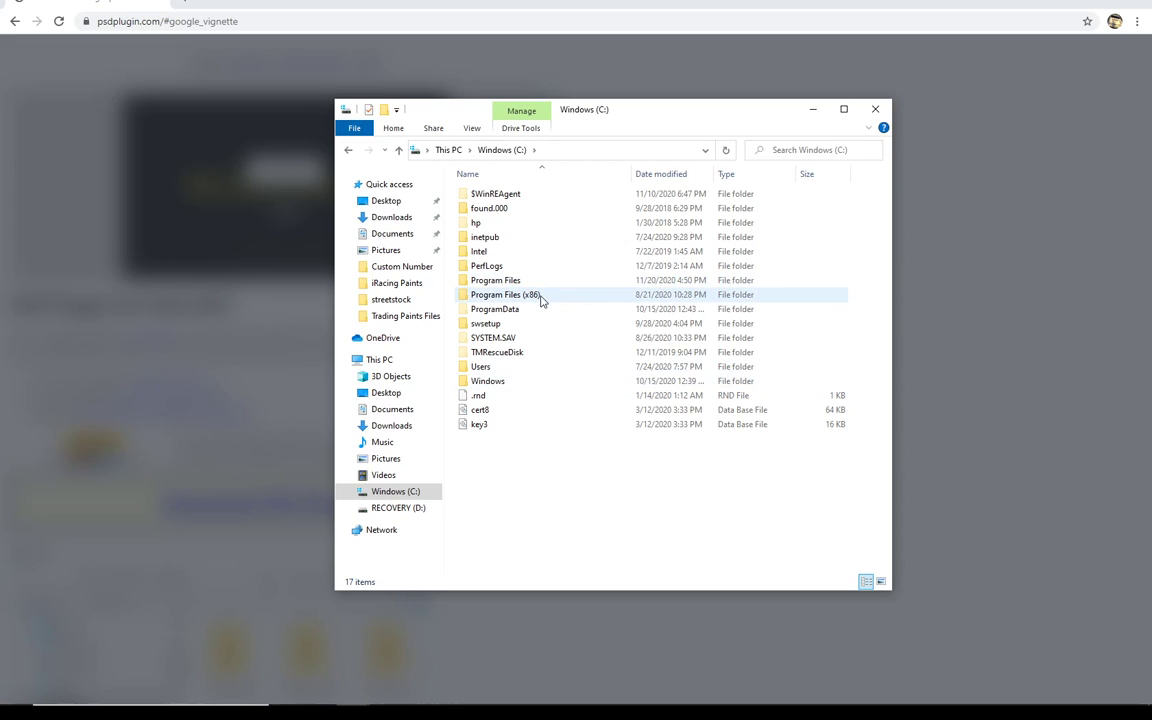
{"action": "double_click", "coordinate": [507, 287]}
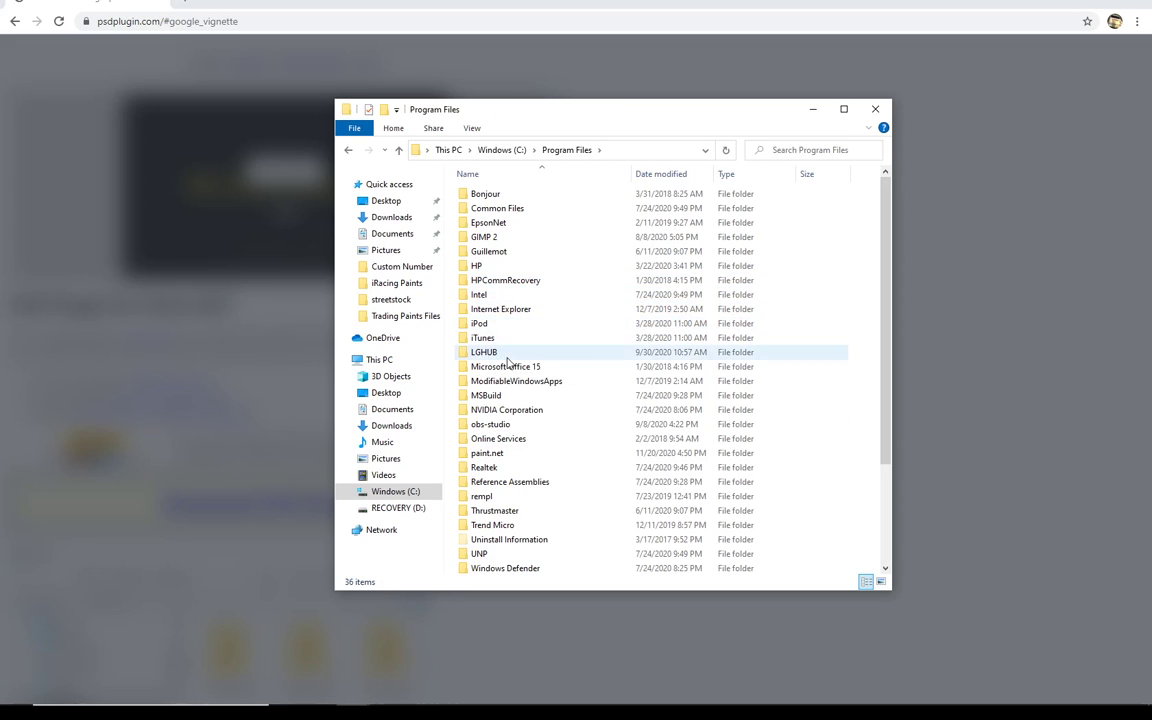
{"action": "double_click", "coordinate": [503, 455]}
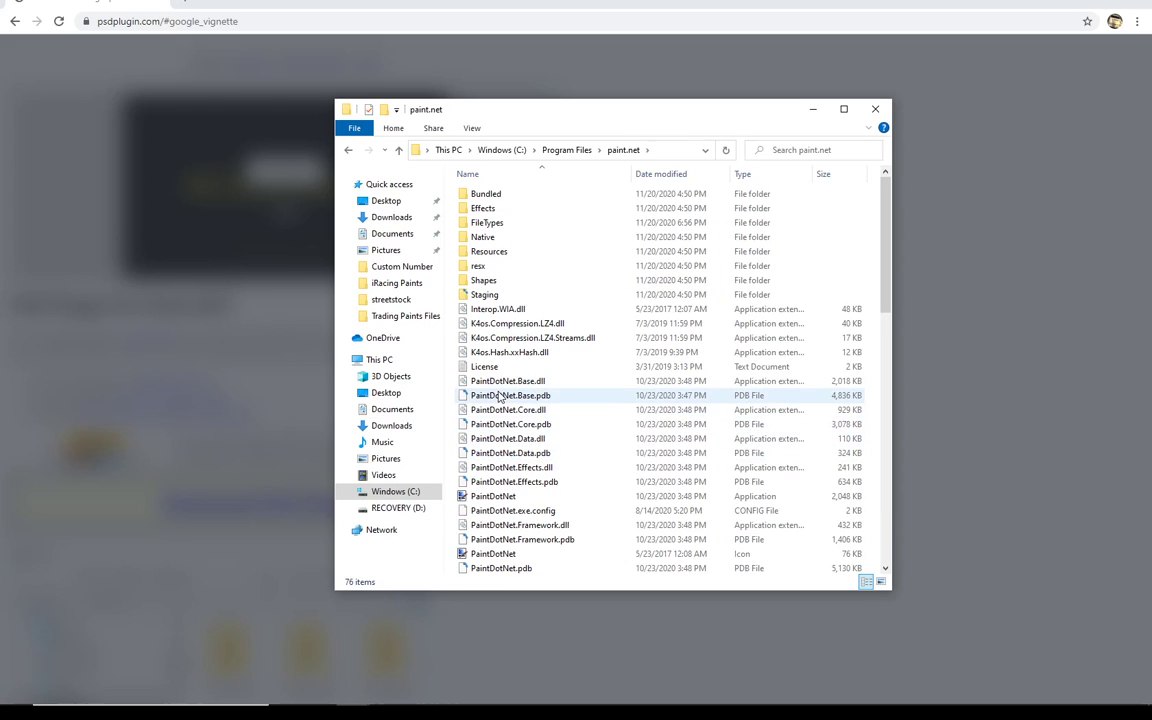
{"action": "double_click", "coordinate": [488, 226]}
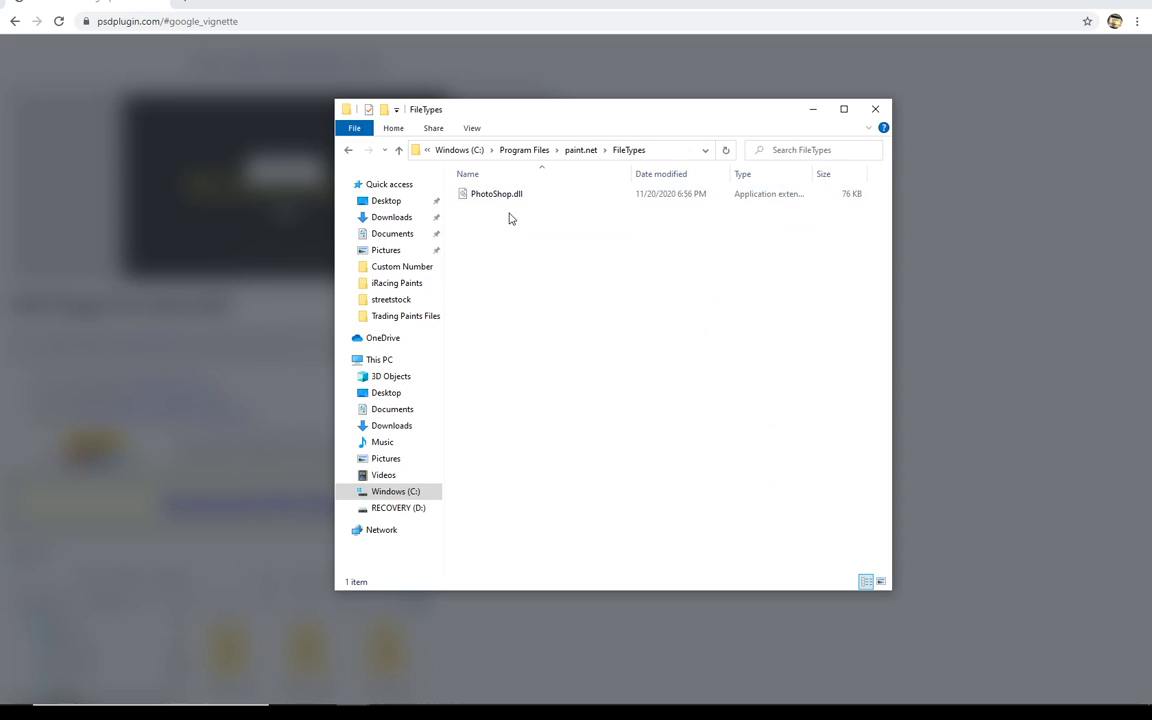
{"action": "right_click", "coordinate": [511, 221]}
{"action": "left_click", "coordinate": [548, 313]}
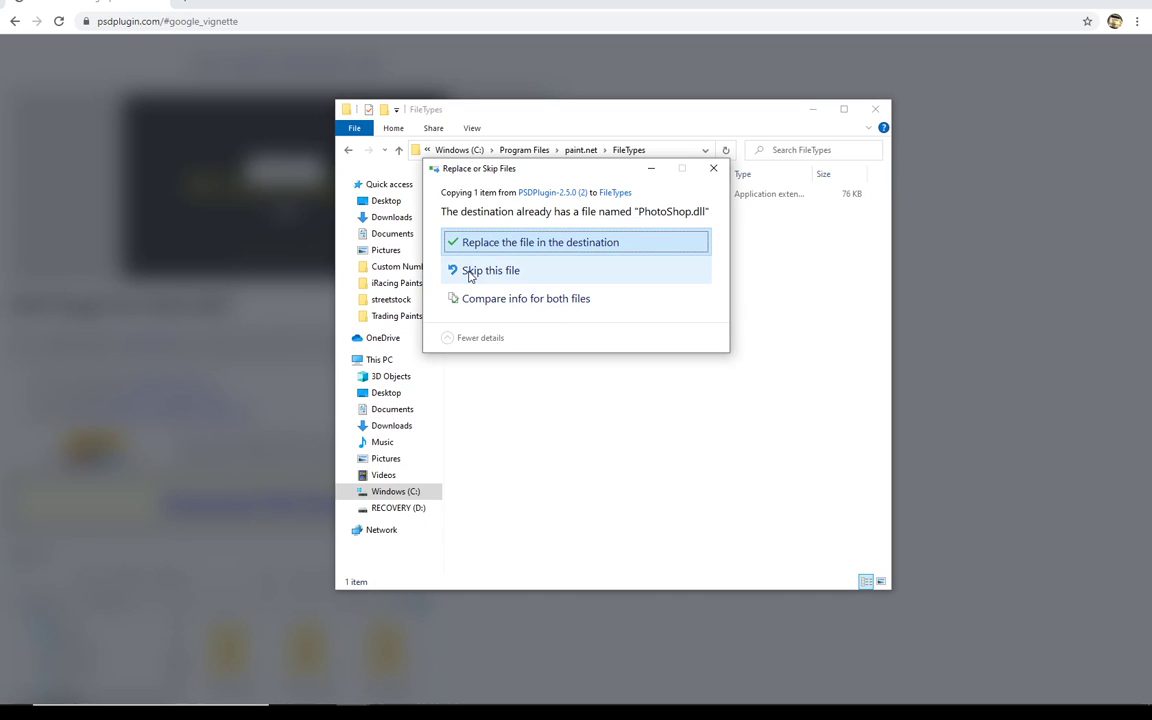
{"action": "left_click", "coordinate": [714, 170]}
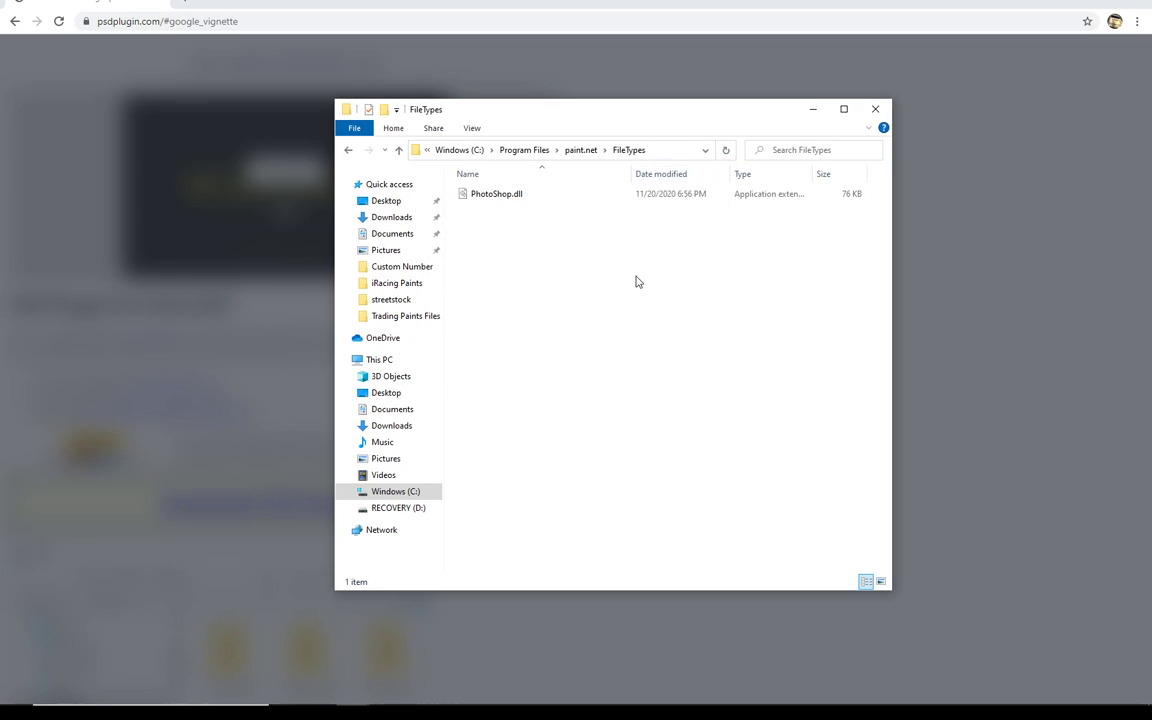
Step: Close the FileTypes window and the Chrome ad, then show the desktop with Win+D
{"action": "left_click", "coordinate": [874, 110]}
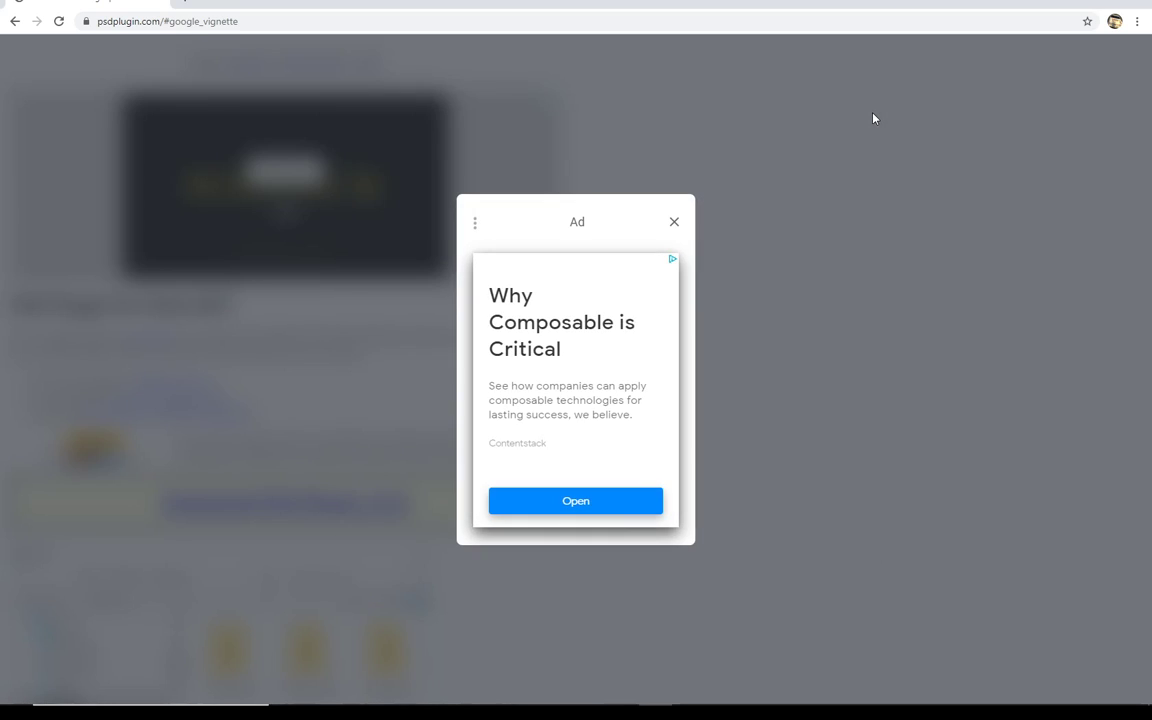
{"action": "left_click", "coordinate": [675, 222]}
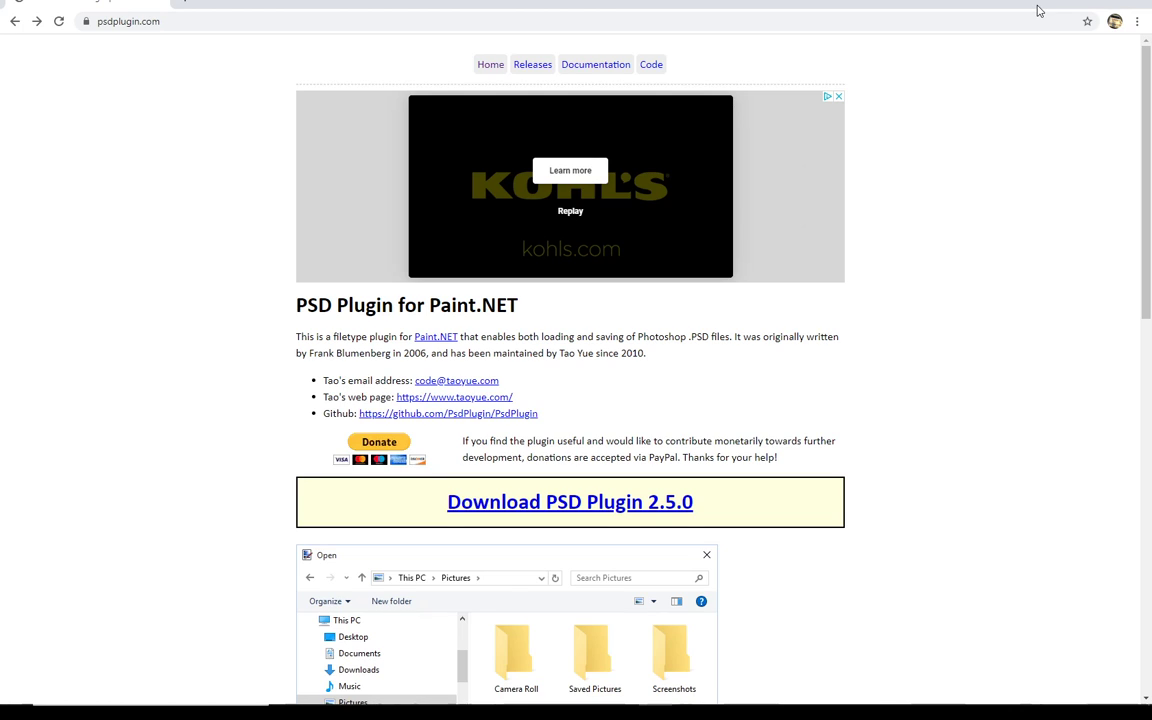
{"action": "key", "text": "super+d"}
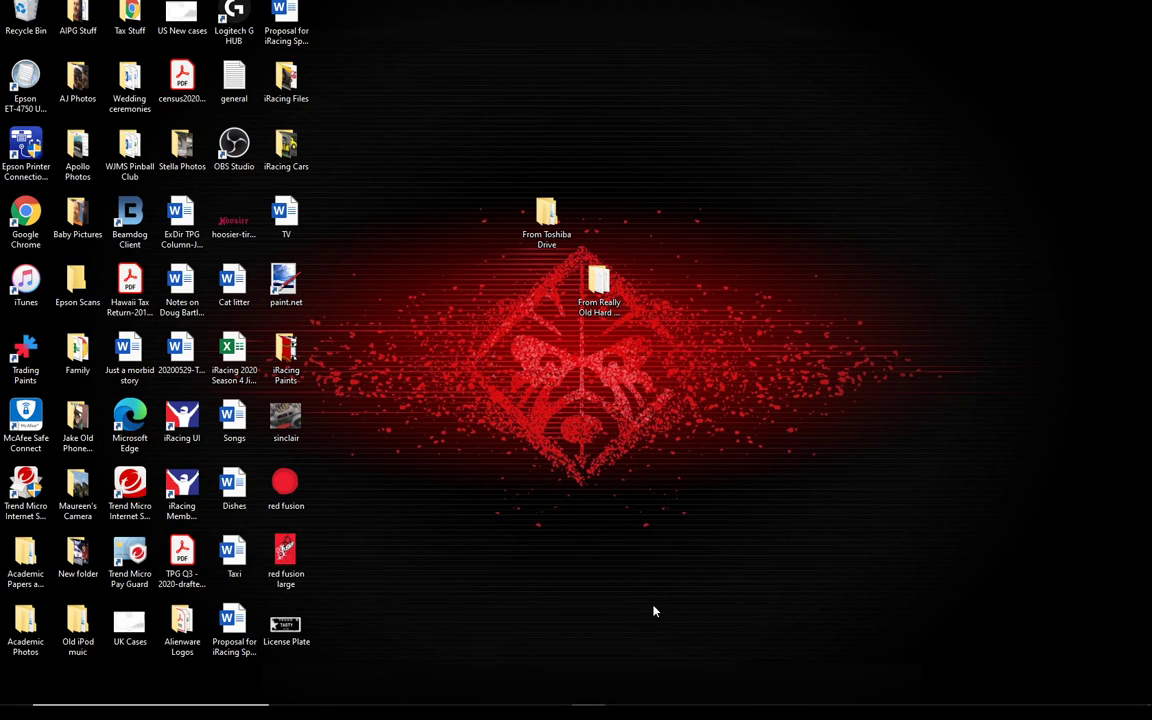
{"action": "mouse_move", "coordinate": [676, 698]}
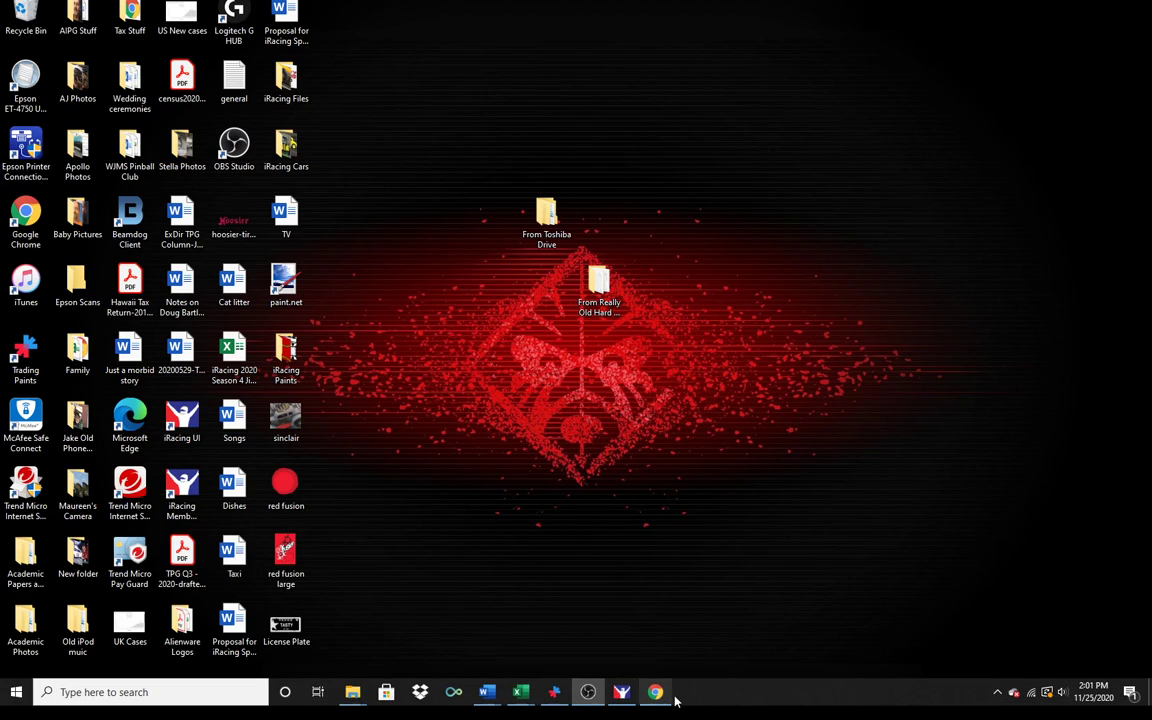
Step: Download the Street Stock template (36_template_SS zip) from iRacing's My Content Download Templates list
{"action": "left_click", "coordinate": [620, 703]}
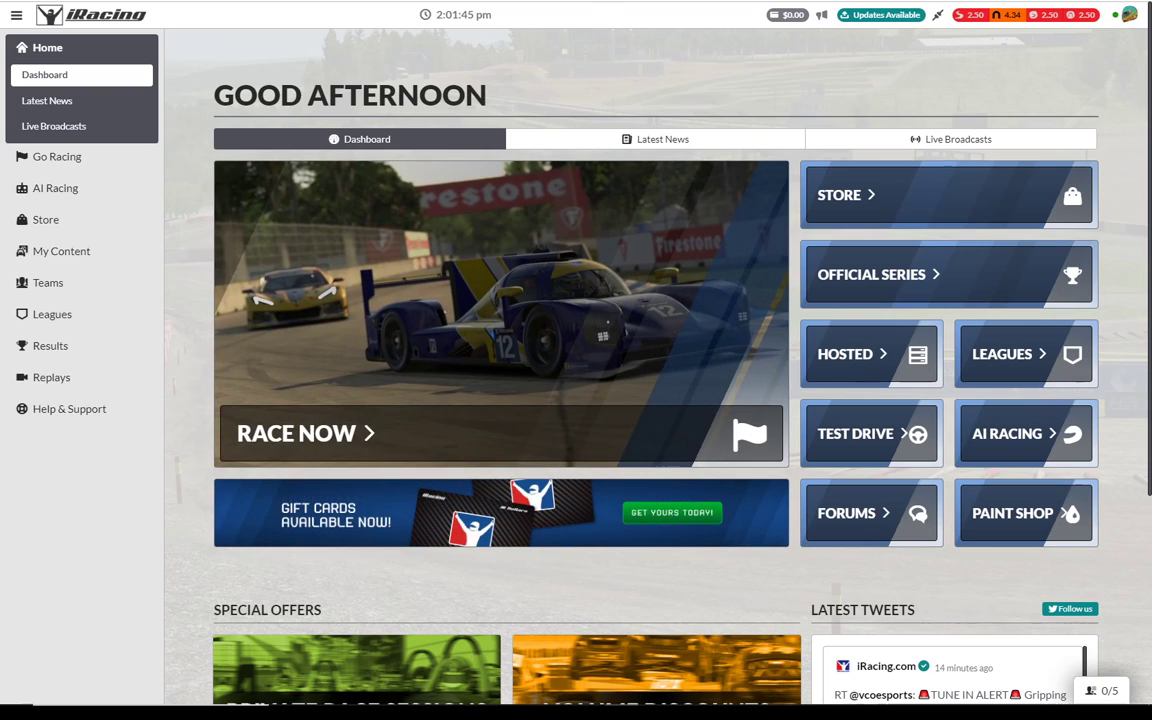
{"action": "left_click", "coordinate": [80, 251]}
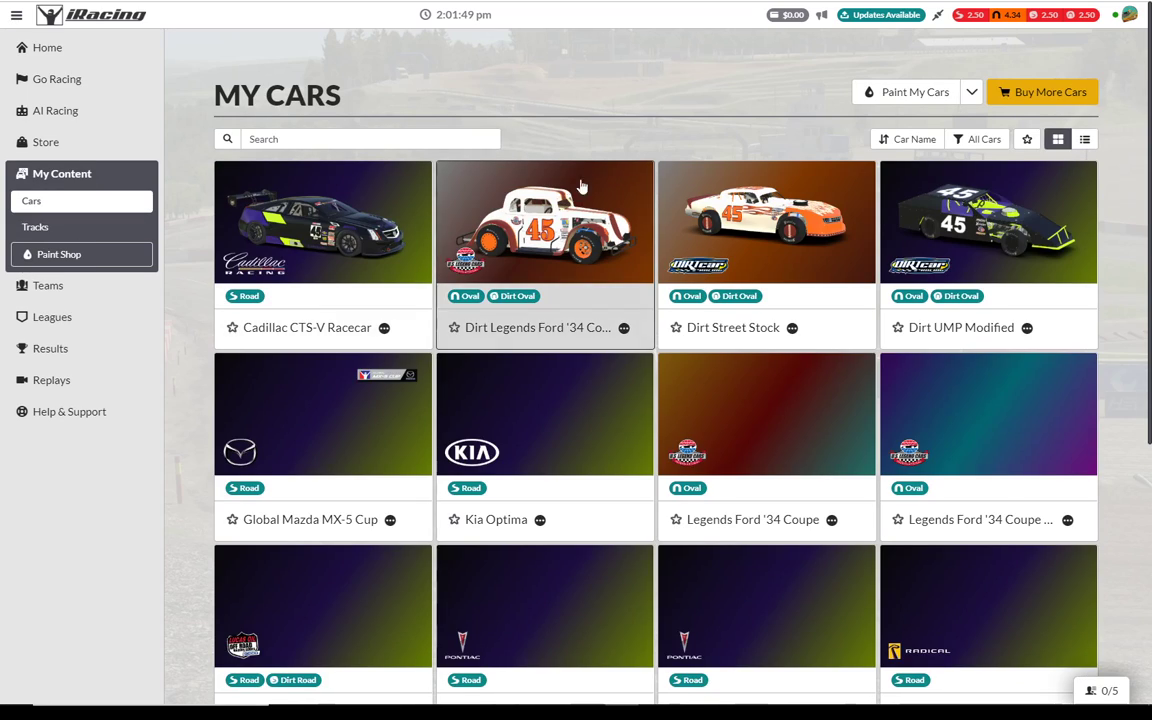
{"action": "left_click", "coordinate": [974, 96]}
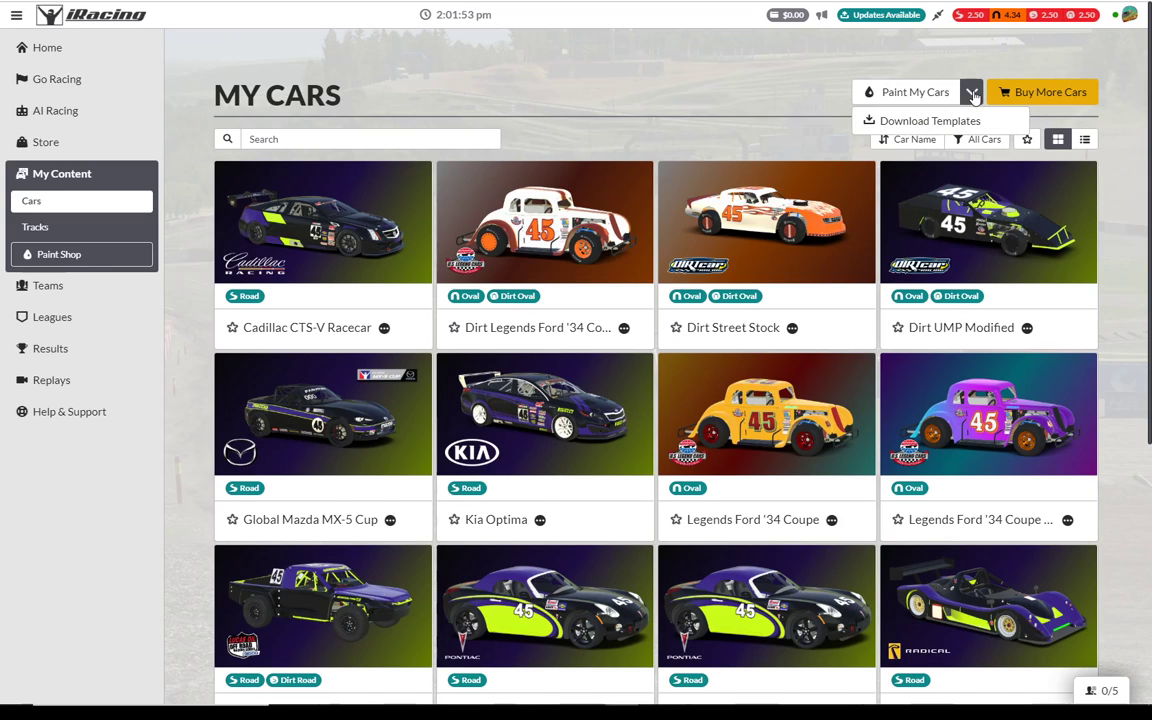
{"action": "left_click", "coordinate": [928, 122]}
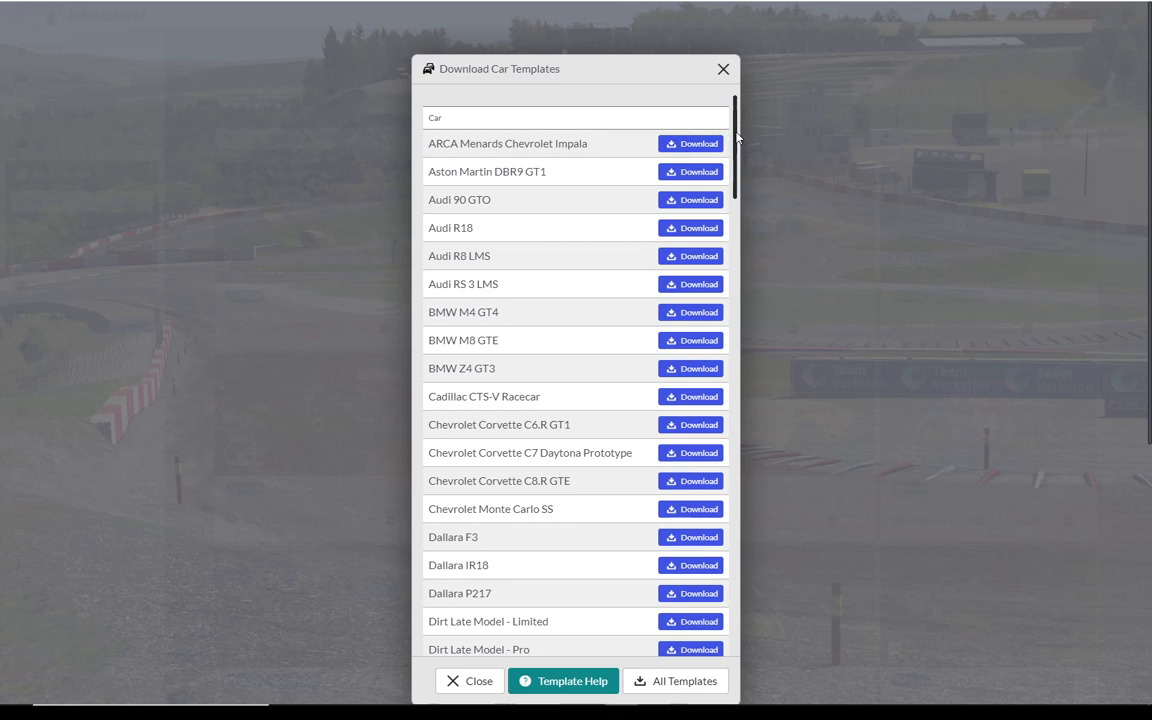
{"action": "scroll", "coordinate": [738, 141], "scroll_direction": "down", "scroll_amount": 1}
{"action": "left_click_drag", "start_coordinate": [738, 141], "coordinate": [753, 483]}
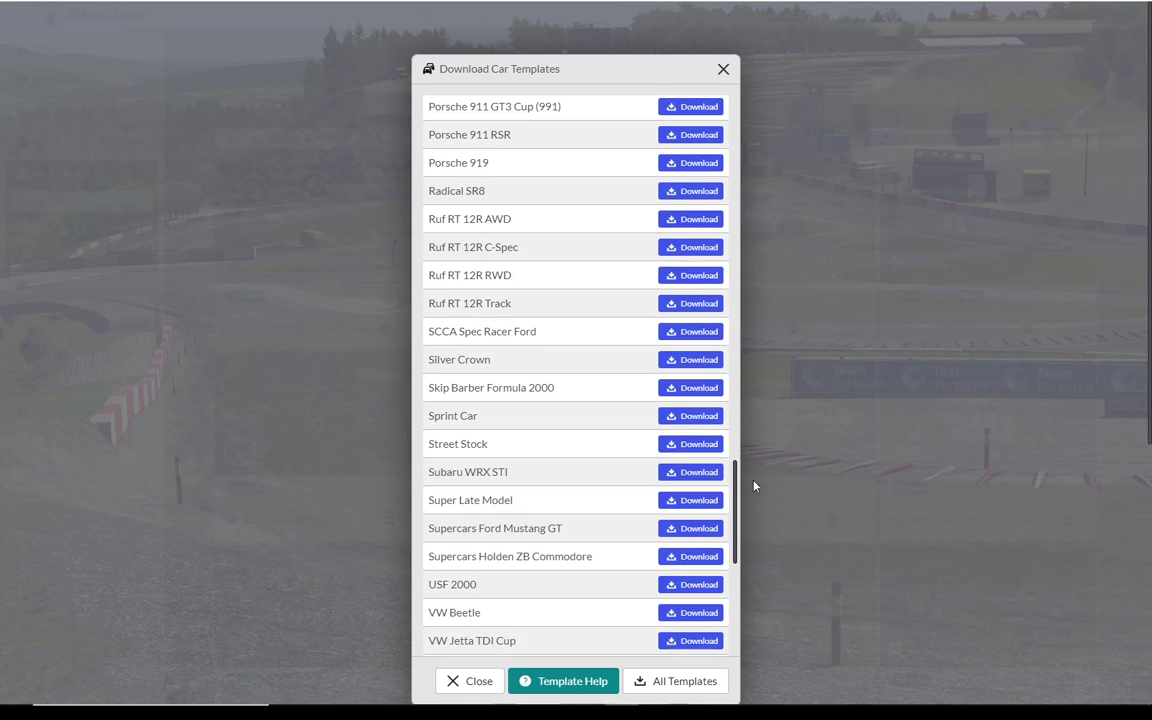
{"action": "left_click", "coordinate": [674, 449]}
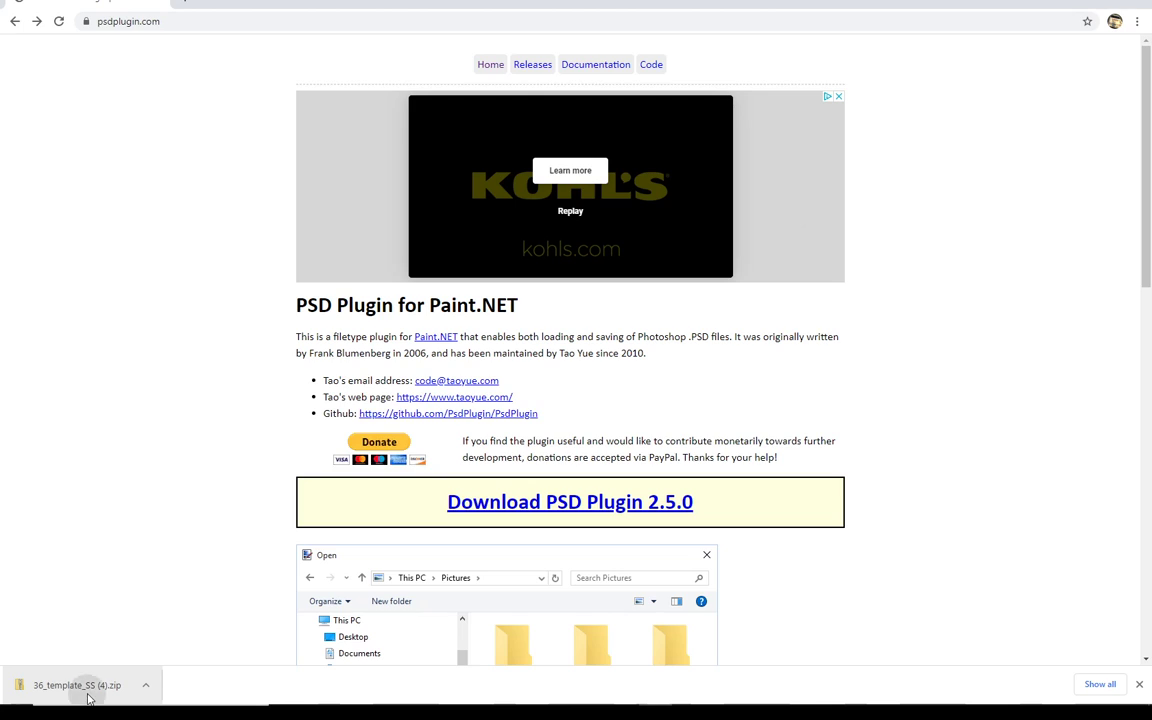
Step: Open the downloaded Street Stock template zip and copy its PSD file
{"action": "left_click", "coordinate": [50, 685]}
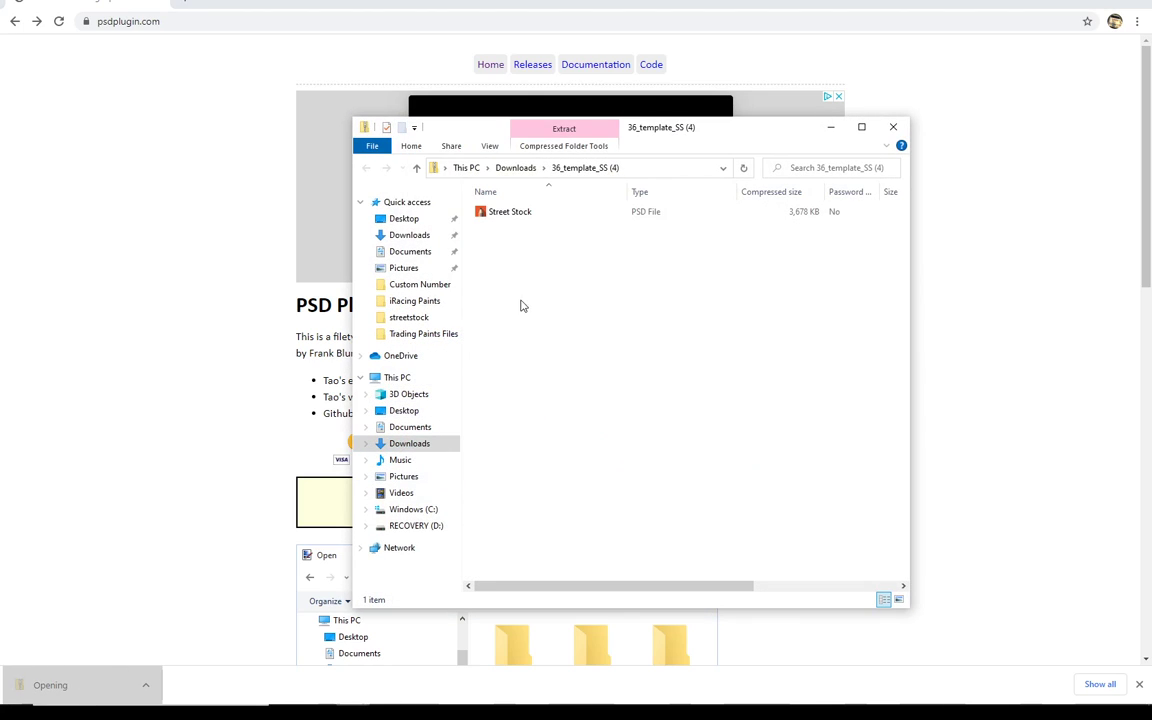
{"action": "left_click", "coordinate": [504, 221]}
{"action": "right_click", "coordinate": [504, 221]}
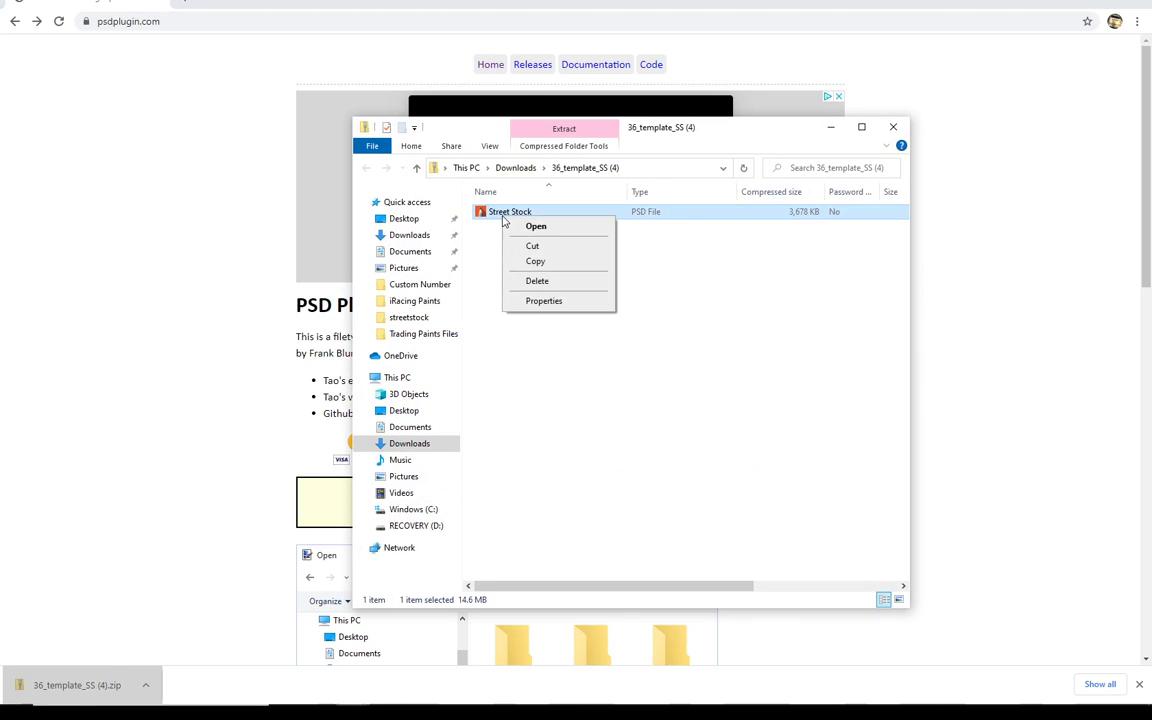
{"action": "left_click", "coordinate": [546, 262]}
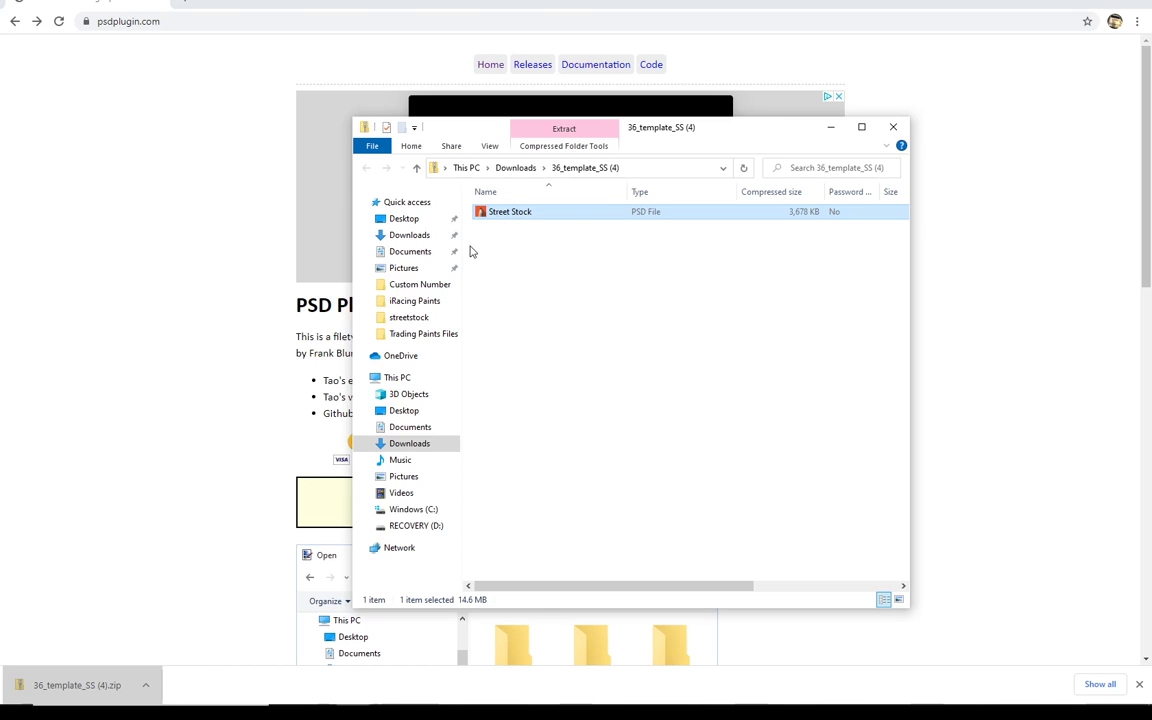
Step: Paste it into Desktop\iRacing Paints\Template, replacing the older file, then close the window
{"action": "left_click", "coordinate": [418, 220]}
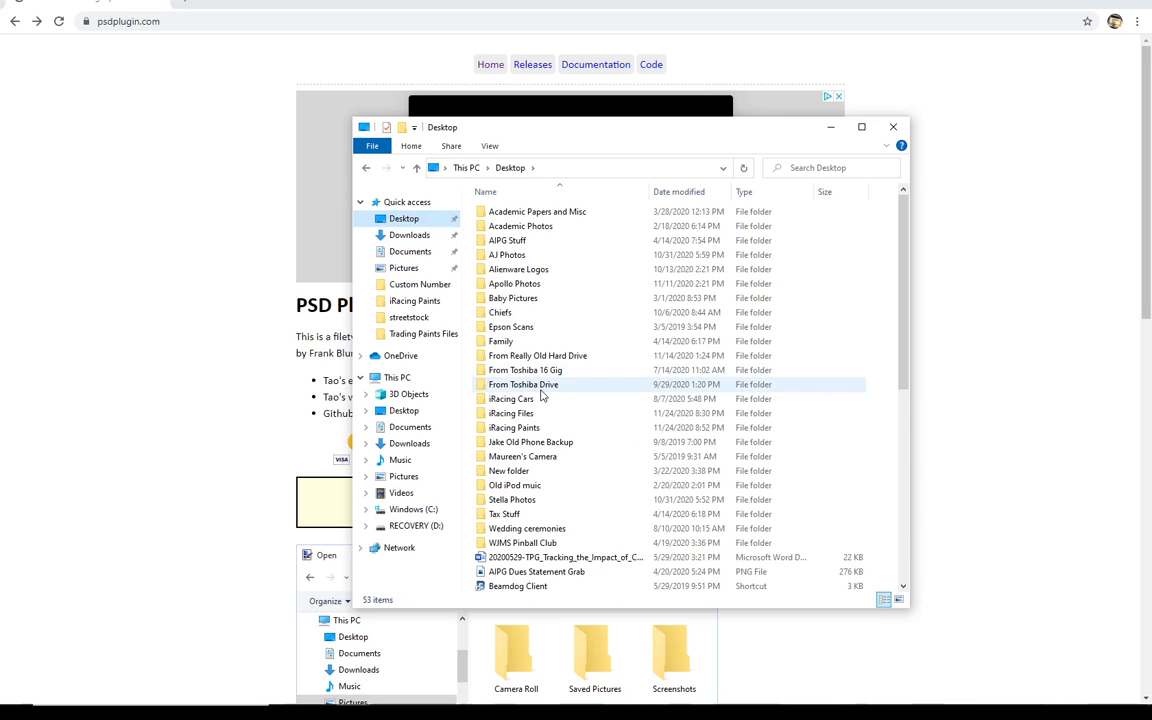
{"action": "double_click", "coordinate": [506, 430]}
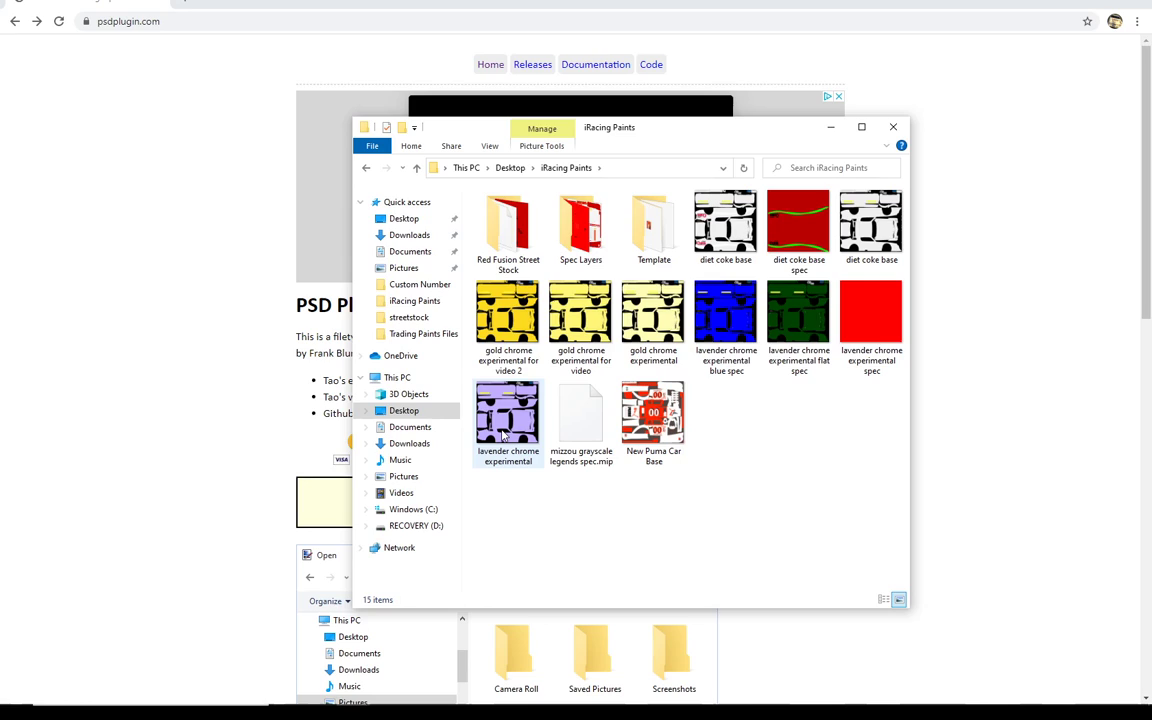
{"action": "double_click", "coordinate": [674, 215]}
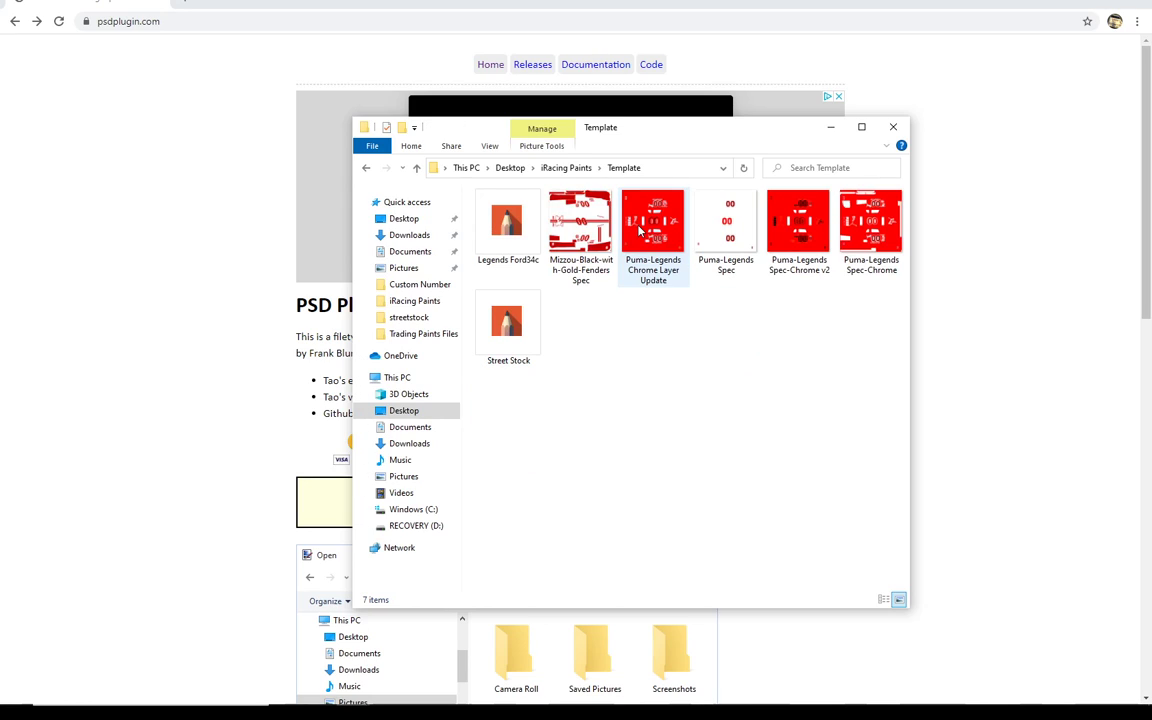
{"action": "right_click", "coordinate": [588, 333]}
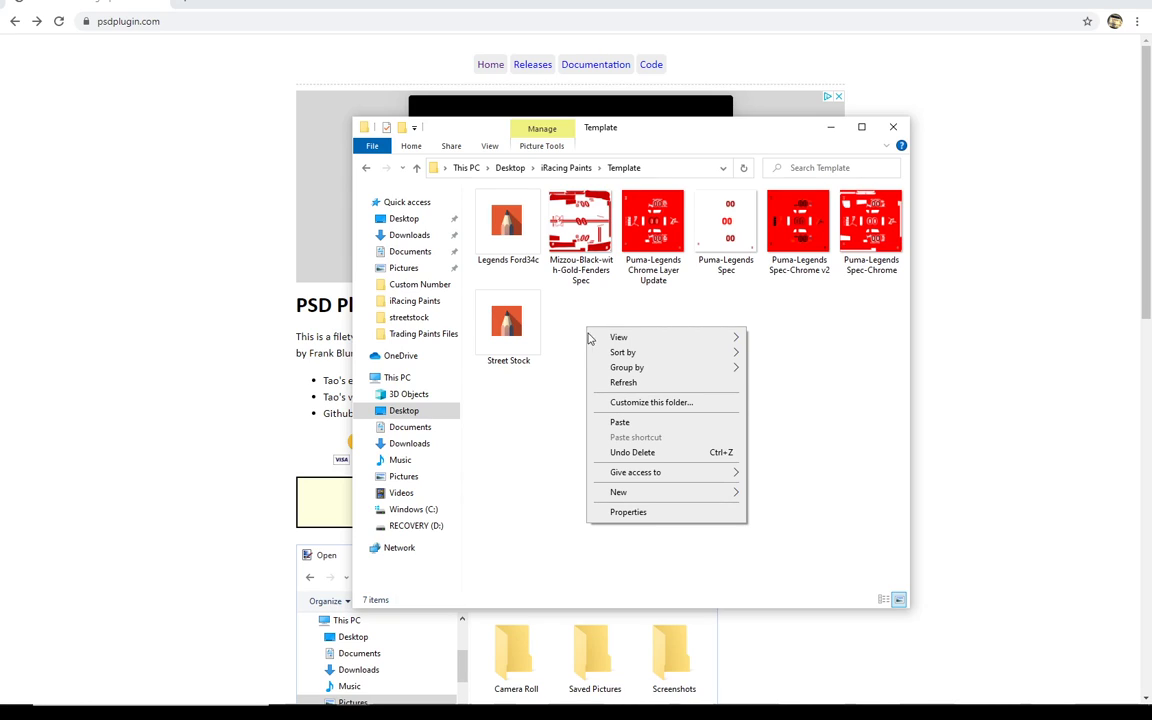
{"action": "left_click", "coordinate": [619, 422]}
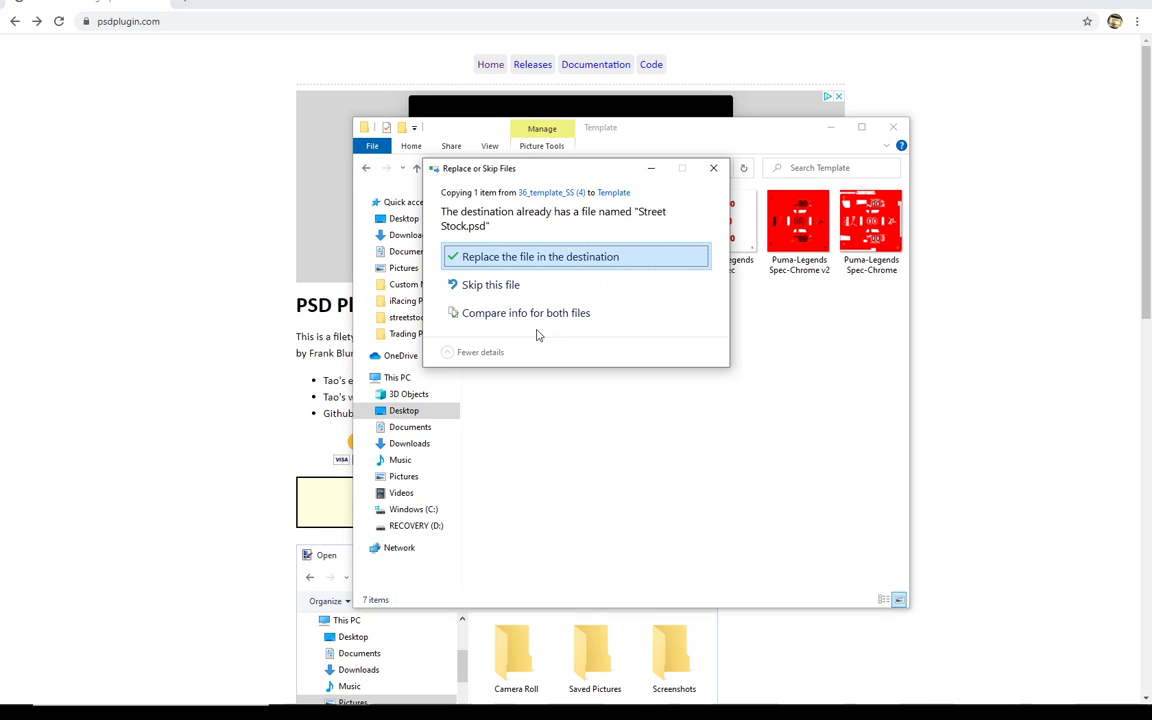
{"action": "left_click", "coordinate": [547, 262]}
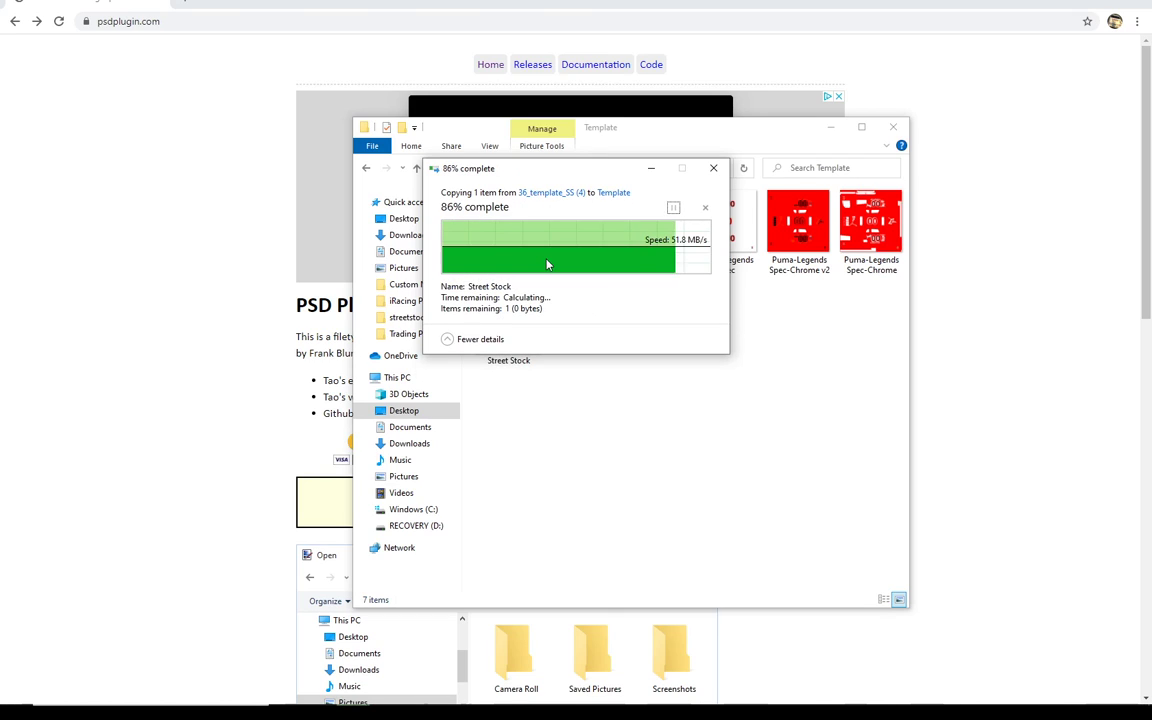
{"action": "left_click", "coordinate": [893, 127]}
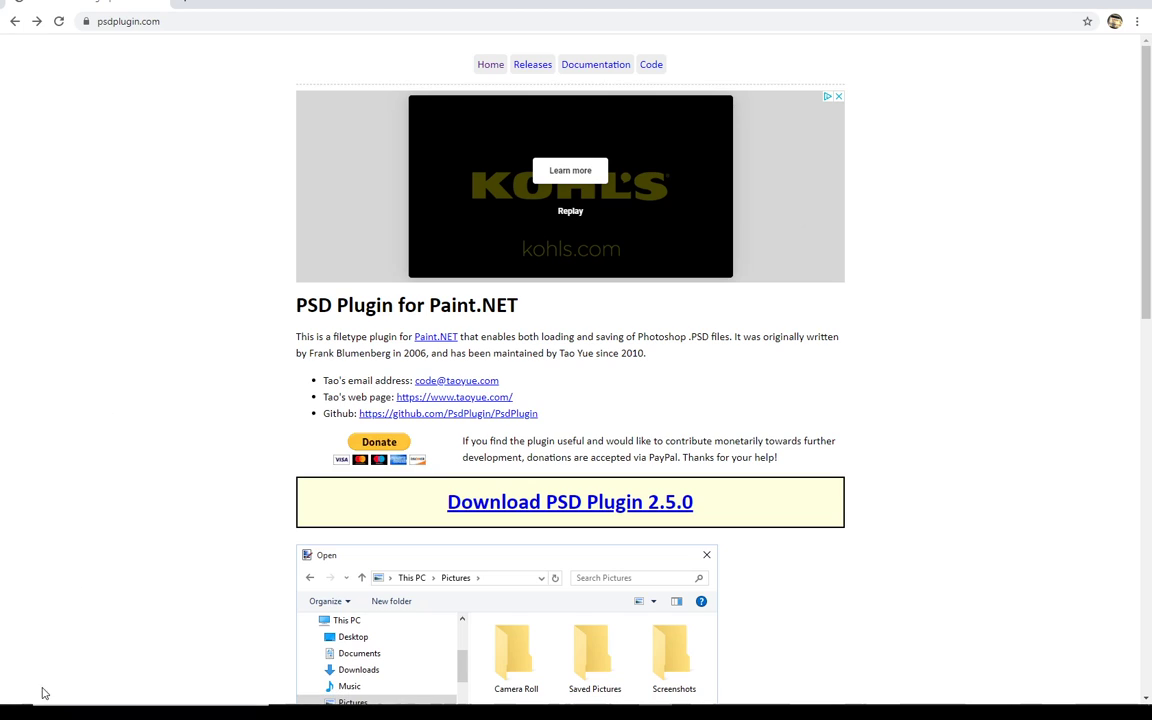
Step: Launch paint.net from the Start menu's list of installed apps
{"action": "left_click", "coordinate": [12, 691]}
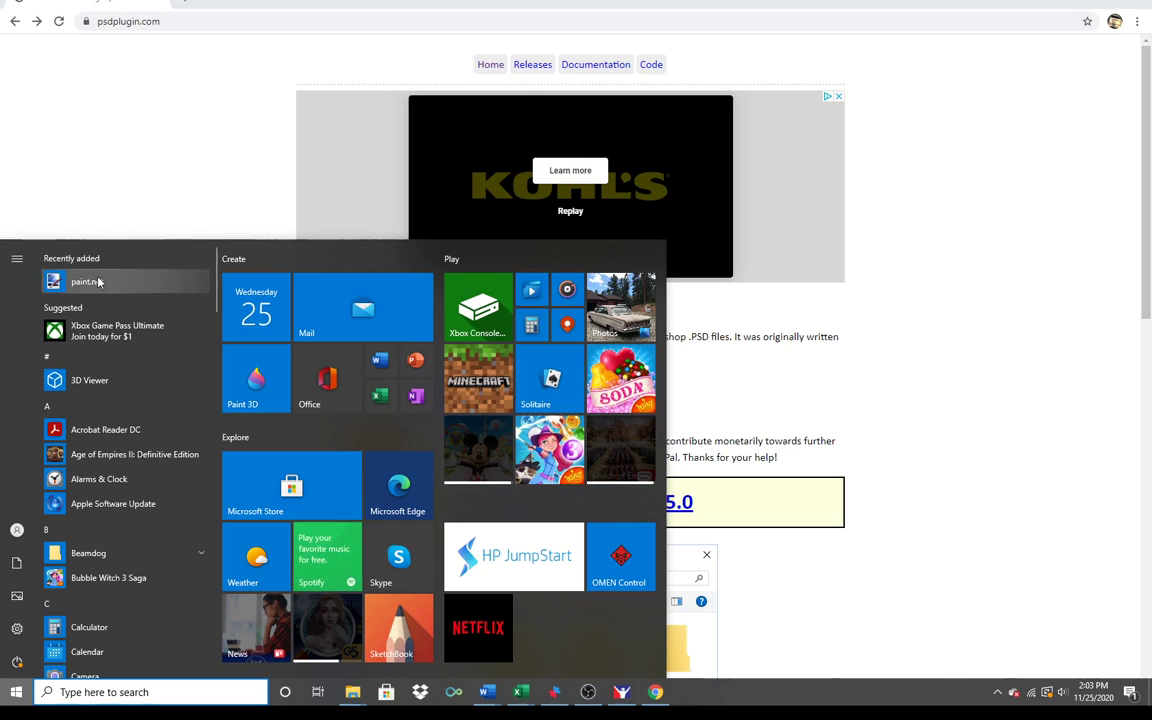
{"action": "left_click_drag", "start_coordinate": [215, 265], "coordinate": [224, 520]}
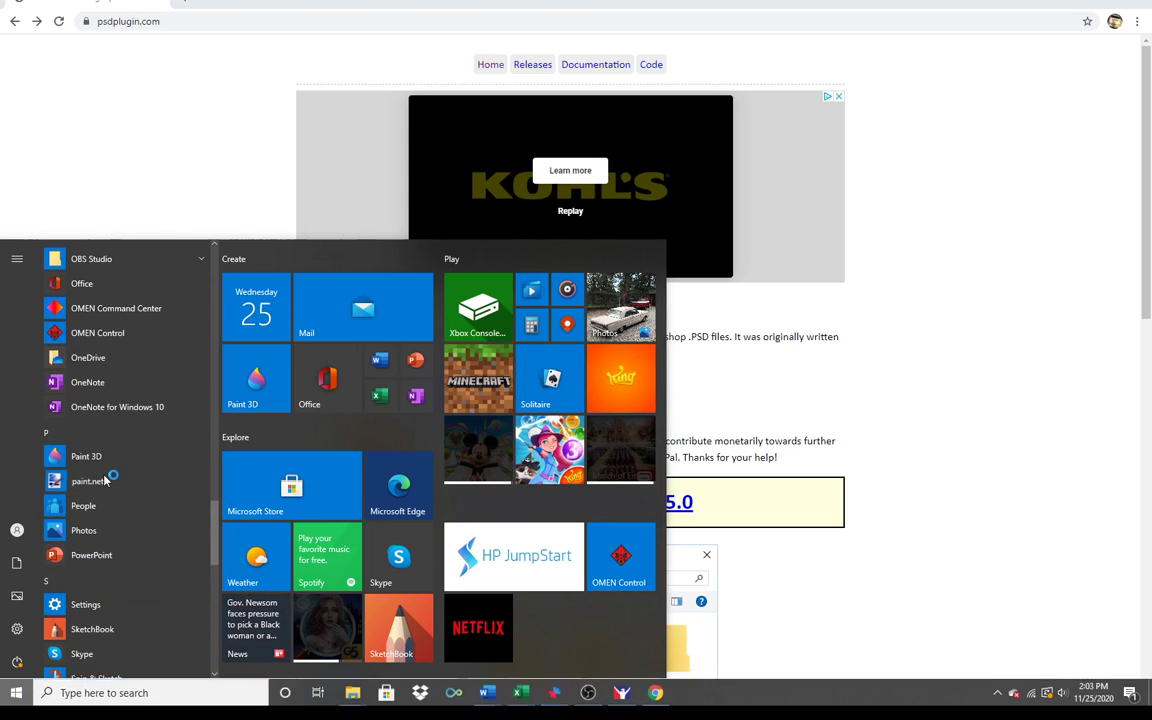
{"action": "left_click", "coordinate": [106, 481]}
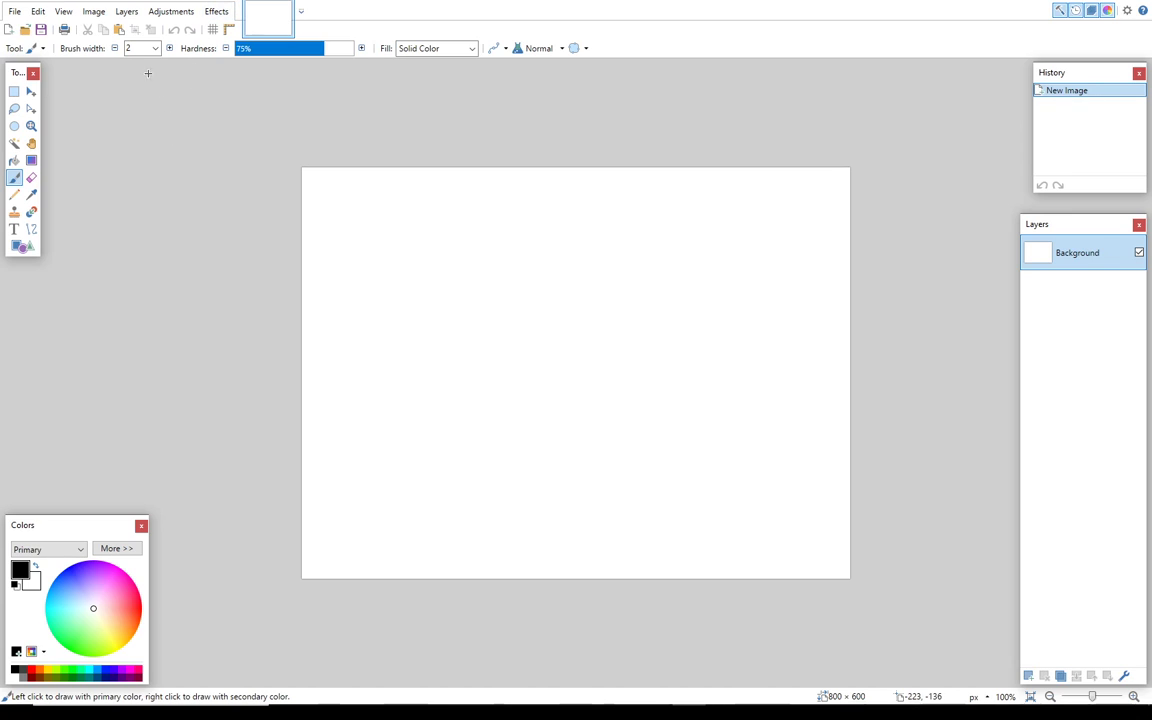
Step: Open the File menu over the blank 800 × 600 image
{"action": "left_click", "coordinate": [8, 14]}
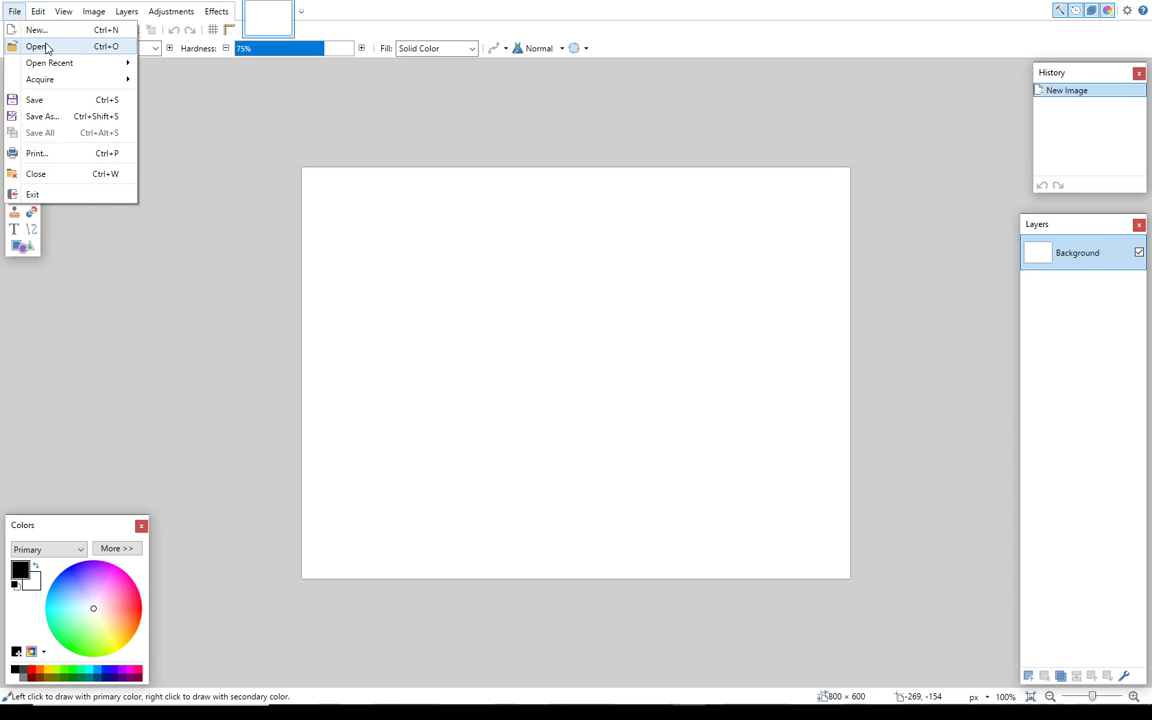
Step: In the Open dialog, go to Desktop > iRacing Paints > Template and select Street Stock
{"action": "left_click", "coordinate": [46, 47]}
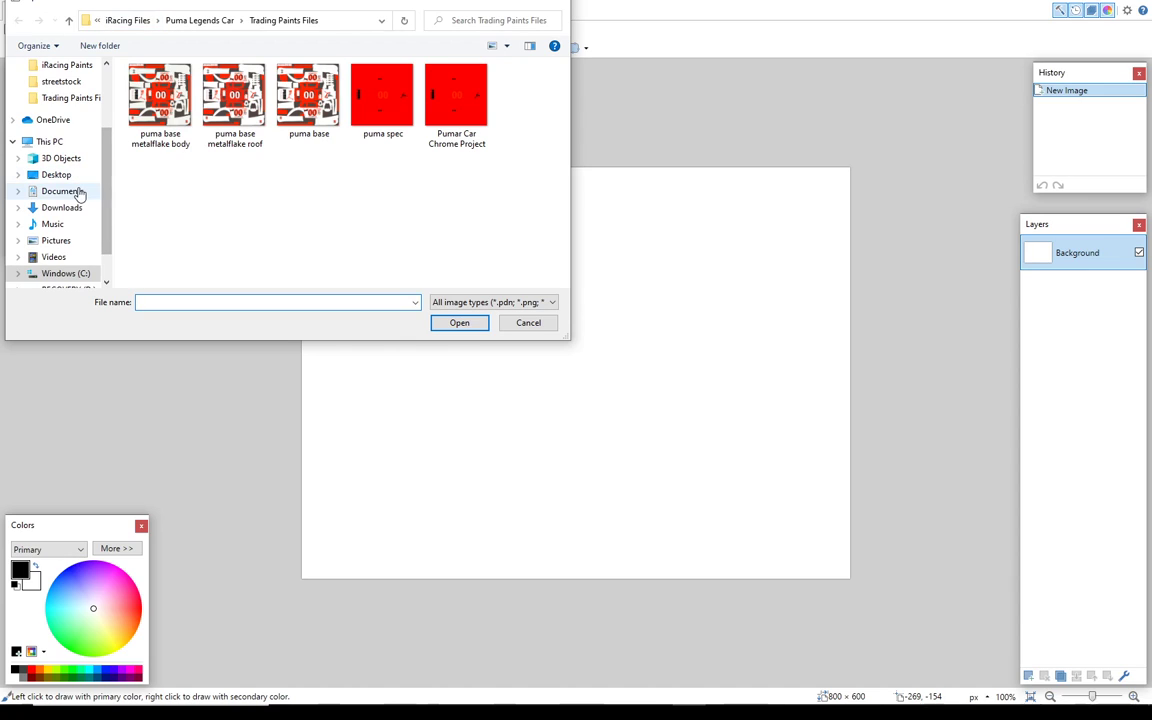
{"action": "scroll", "coordinate": [78, 160], "scroll_direction": "up", "scroll_amount": 3}
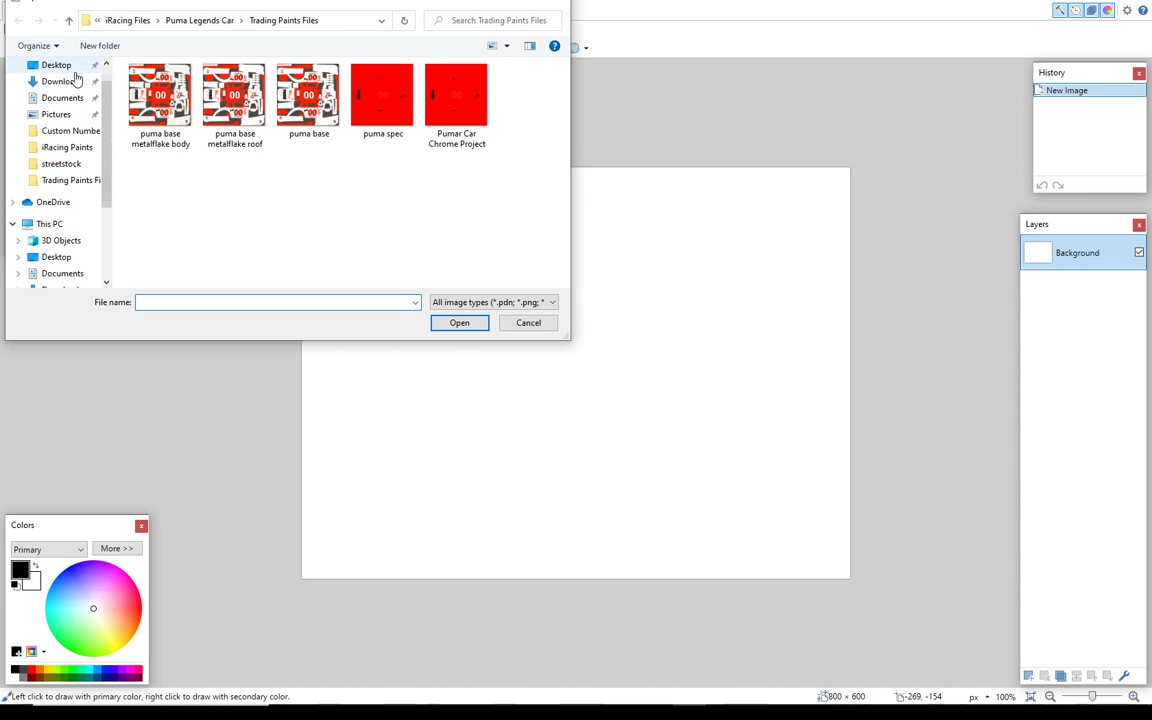
{"action": "left_click", "coordinate": [57, 65]}
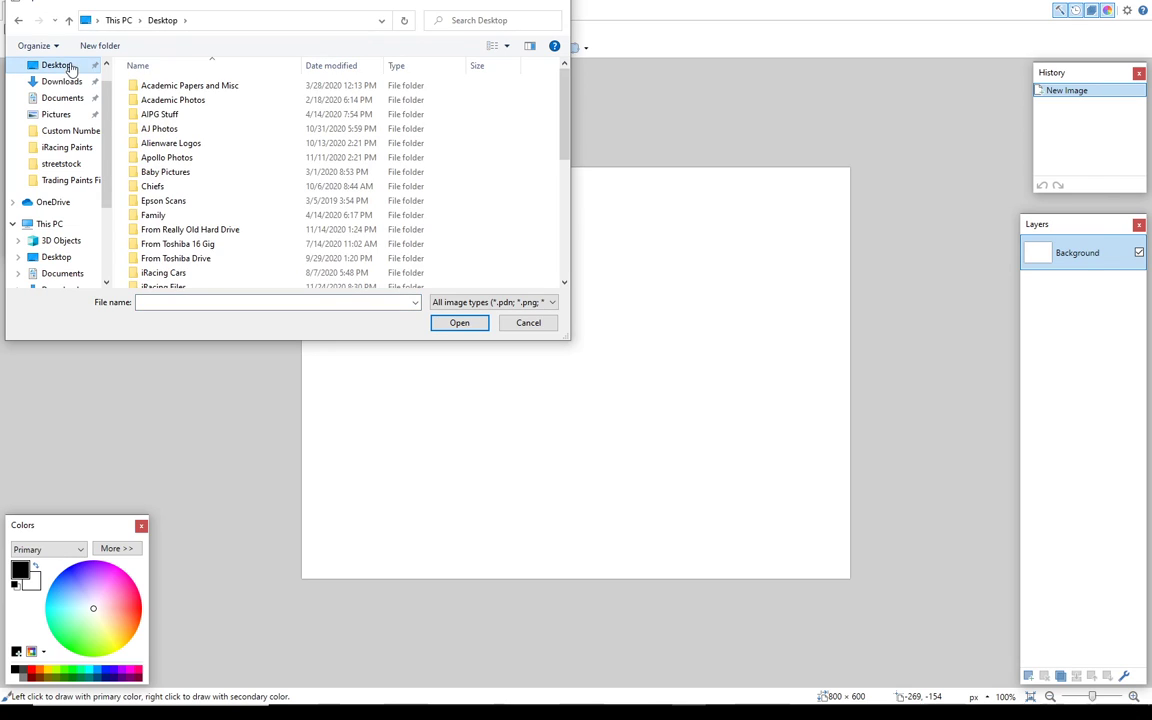
{"action": "scroll", "coordinate": [505, 142], "scroll_direction": "down", "scroll_amount": 2}
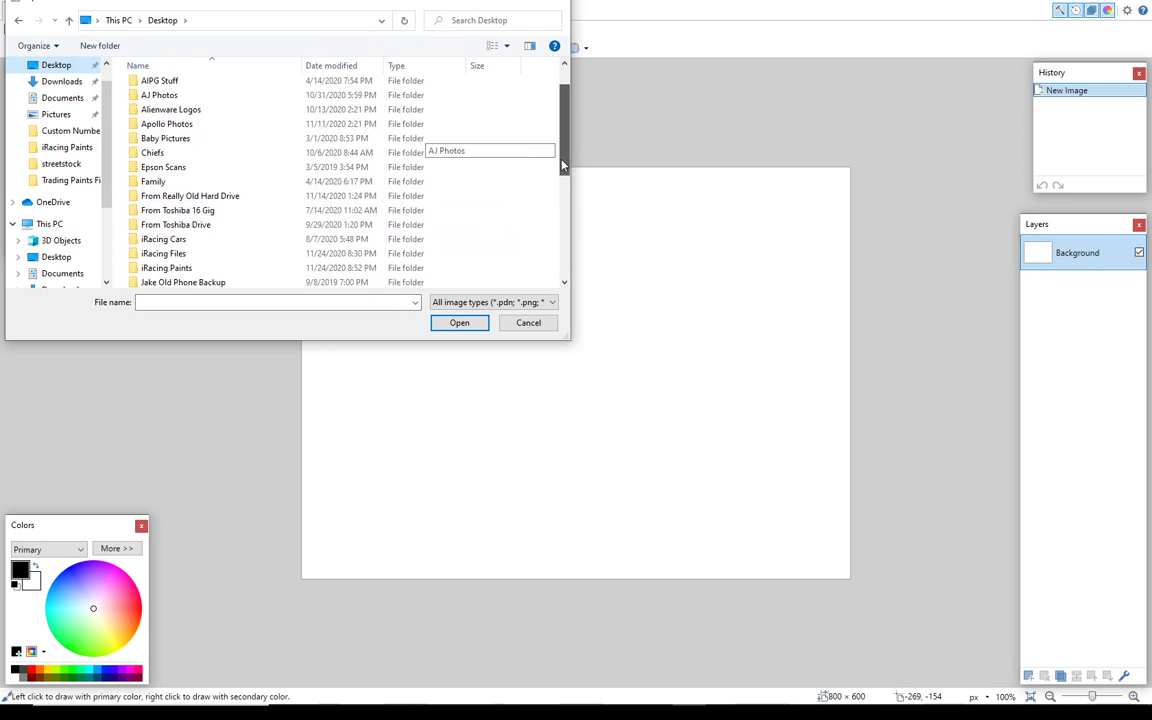
{"action": "double_click", "coordinate": [172, 226]}
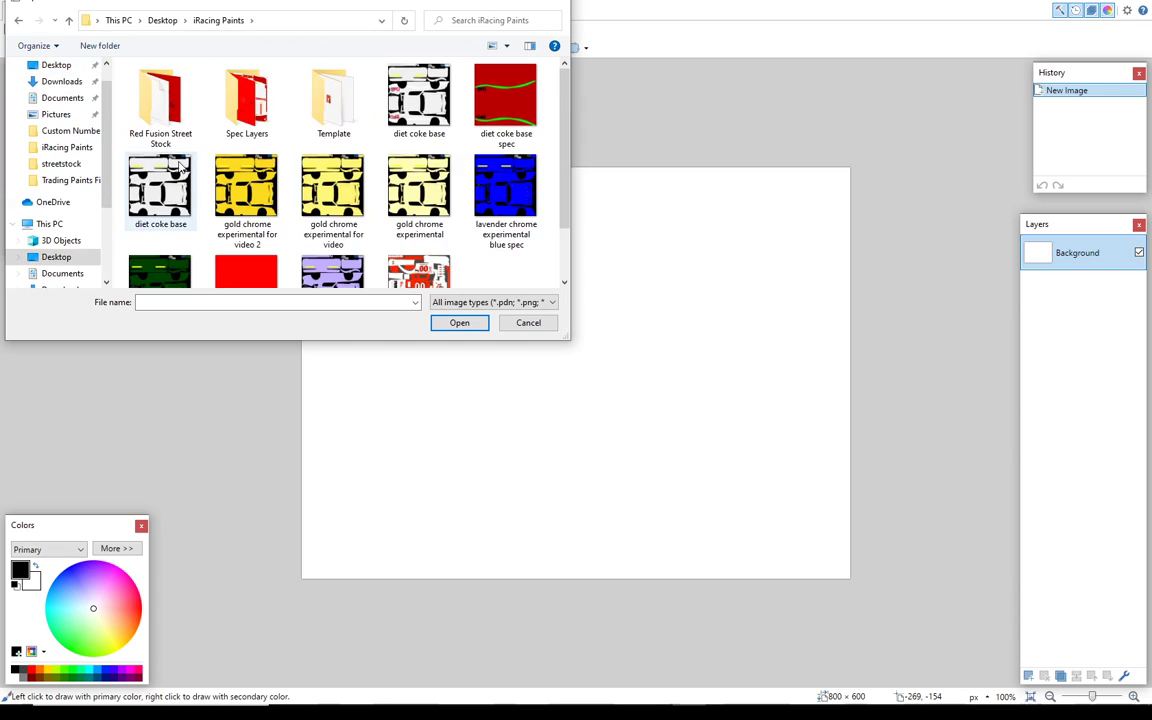
{"action": "double_click", "coordinate": [334, 98]}
{"action": "left_click", "coordinate": [171, 207]}
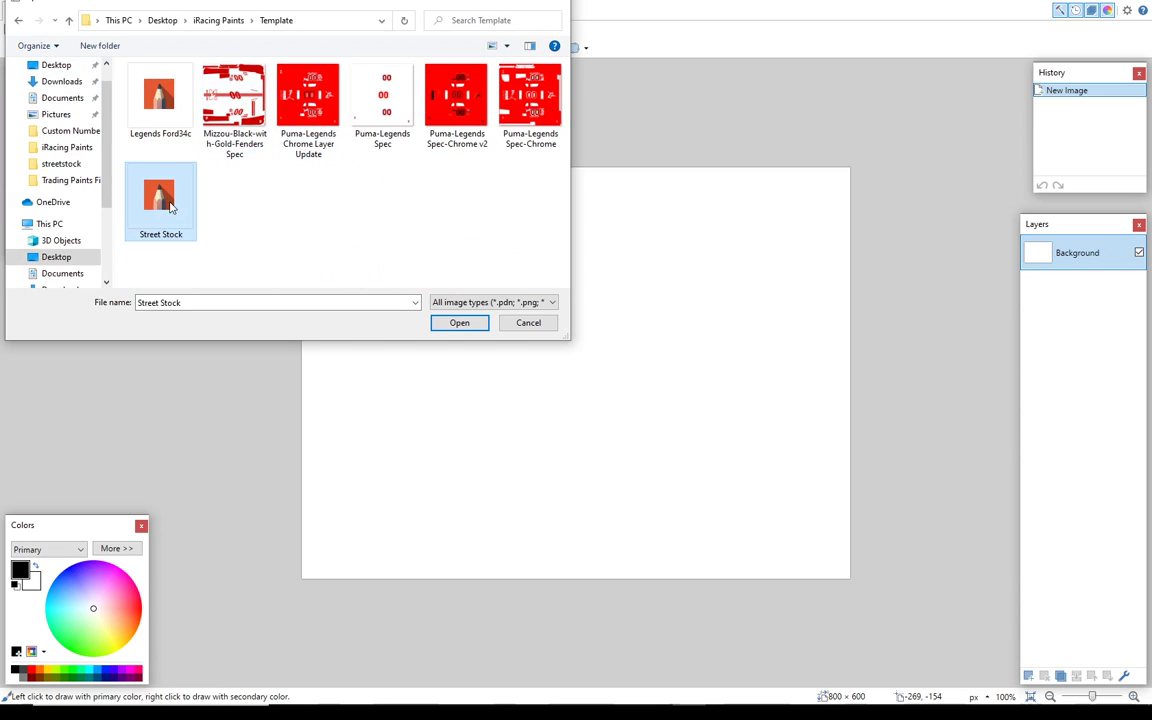
Step: Open the Street Stock template and scroll the Layers panel to the top
{"action": "double_click", "coordinate": [171, 207]}
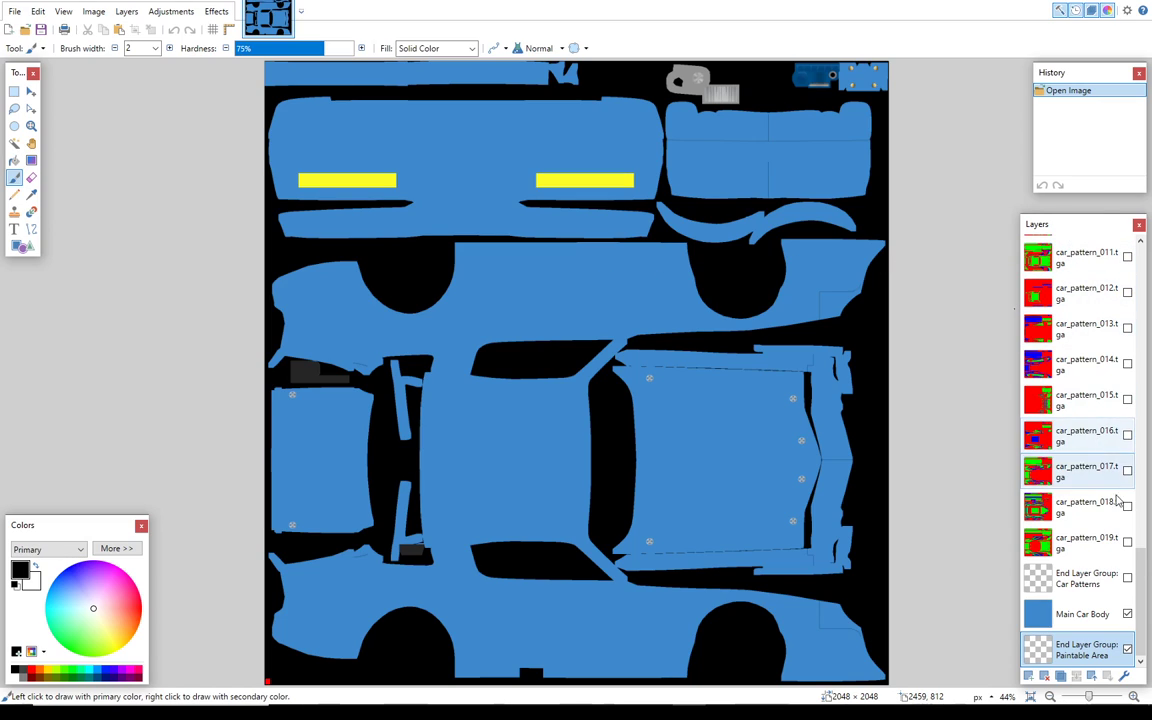
{"action": "left_click_drag", "start_coordinate": [1143, 570], "coordinate": [1143, 260]}
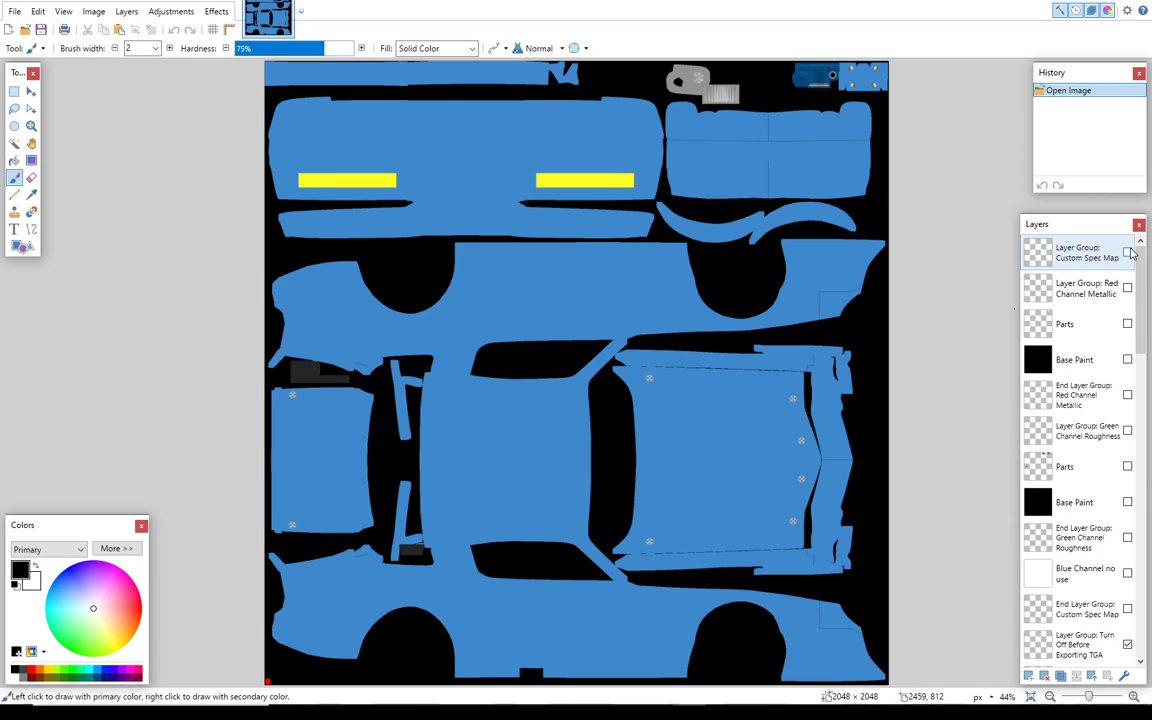
Step: Preview, then delete the Custom Spec Map and Red Channel Metallic layer groups
{"action": "left_click", "coordinate": [1127, 252]}
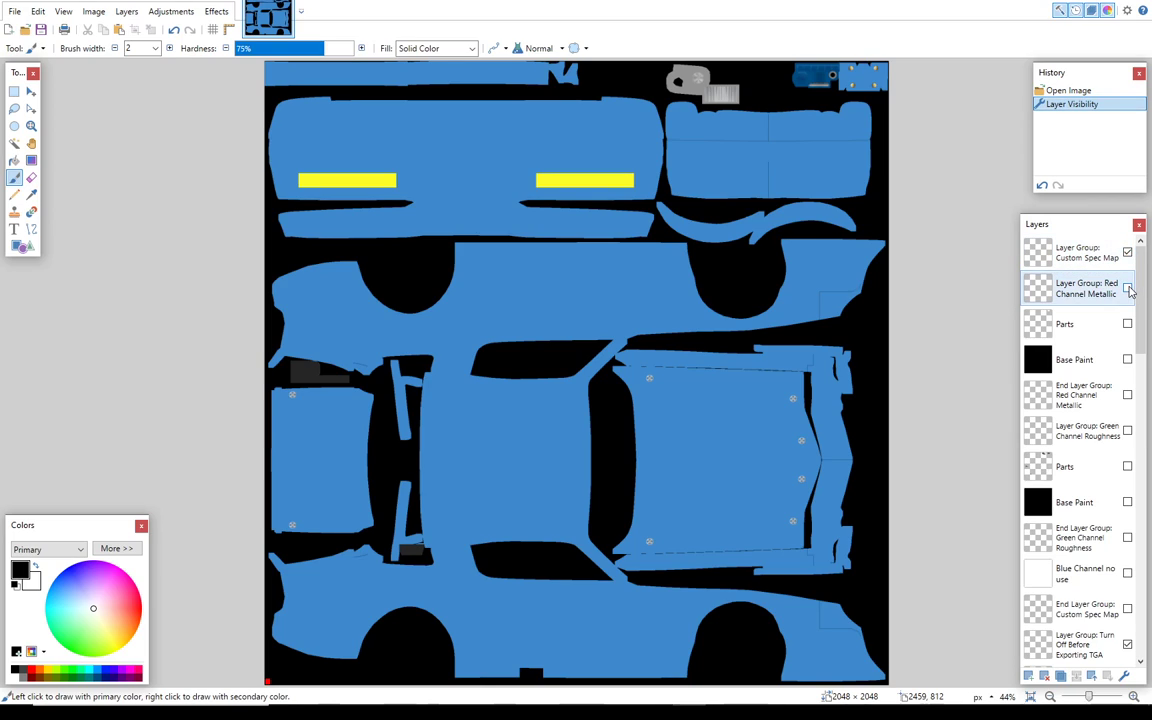
{"action": "left_click", "coordinate": [1127, 287]}
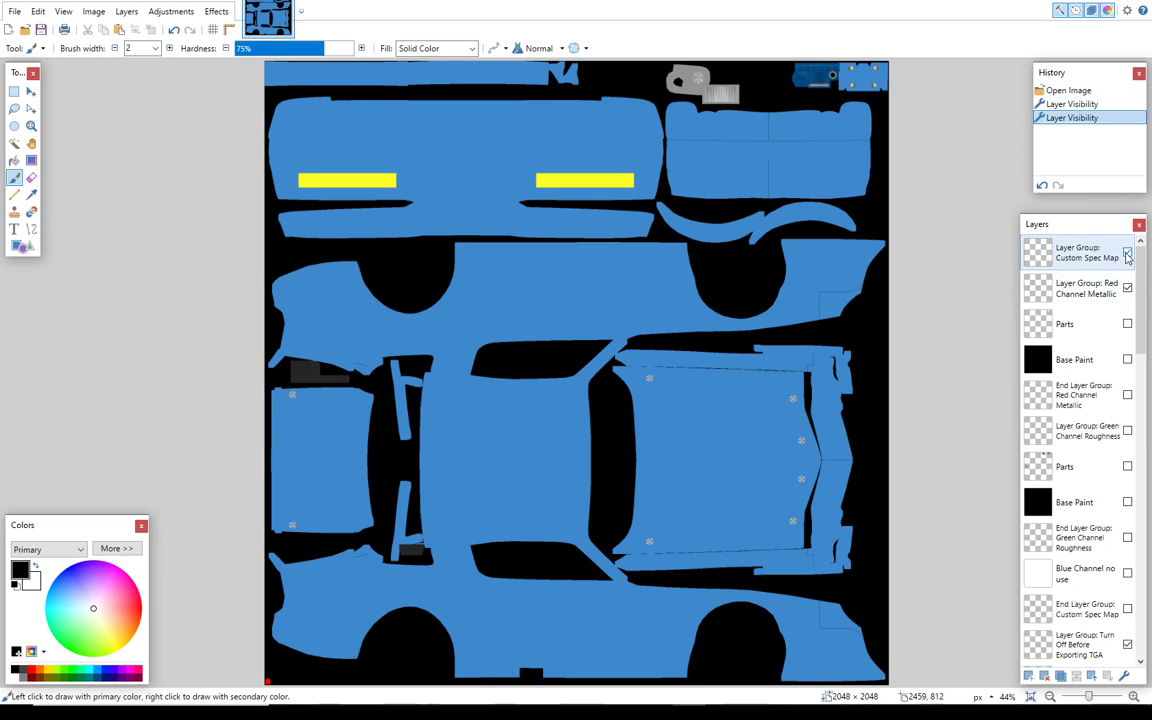
{"action": "left_click", "coordinate": [1128, 288]}
{"action": "left_click", "coordinate": [1128, 288]}
{"action": "left_click", "coordinate": [1100, 254]}
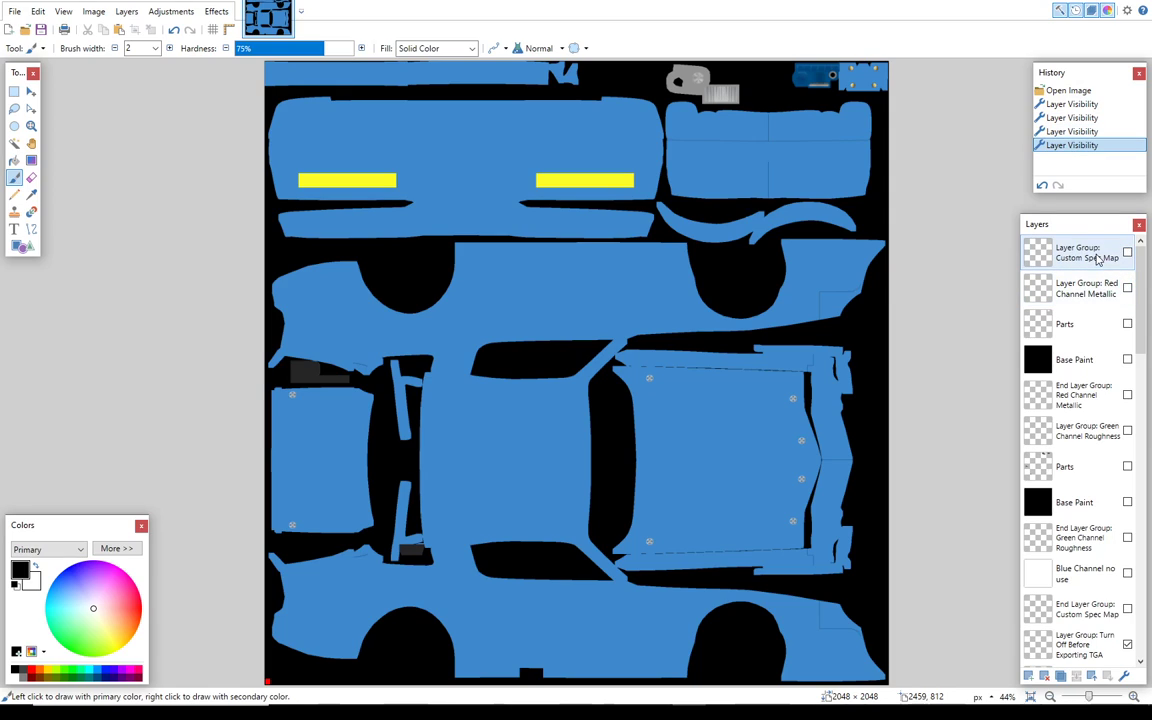
{"action": "left_click", "coordinate": [1044, 676]}
{"action": "left_click", "coordinate": [1044, 676]}
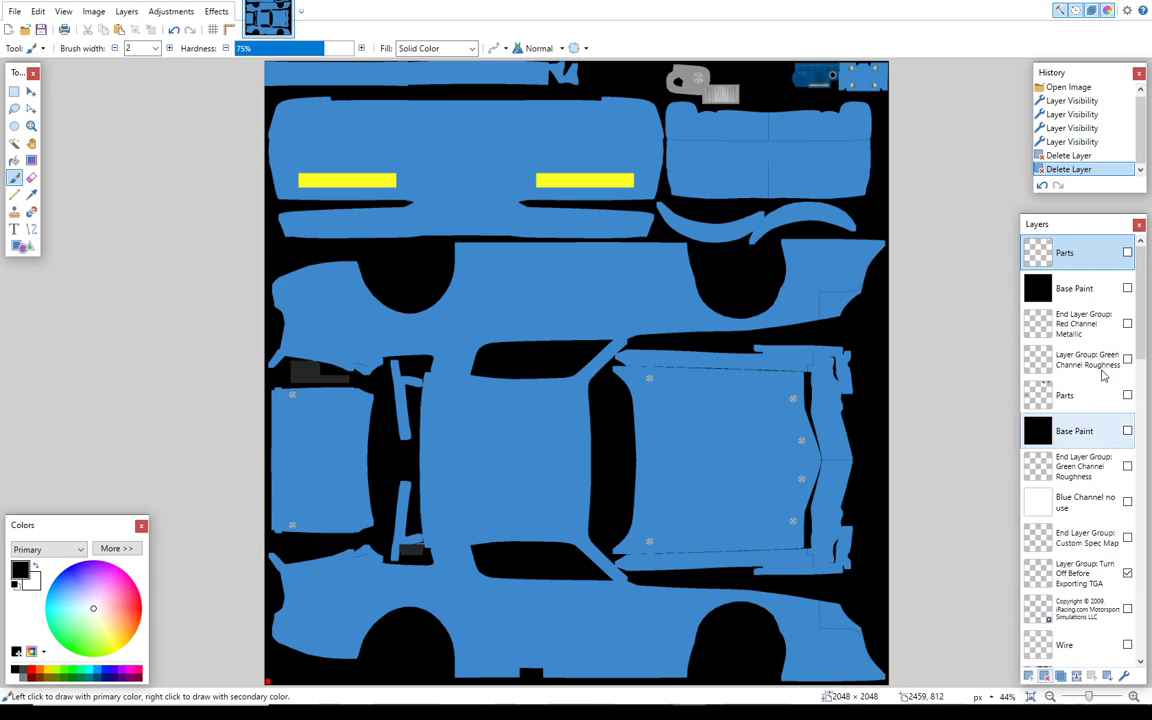
Step: Delete Base Paint, the Red Channel Metallic end marker, and both Green Channel Roughness markers
{"action": "left_click", "coordinate": [1085, 291]}
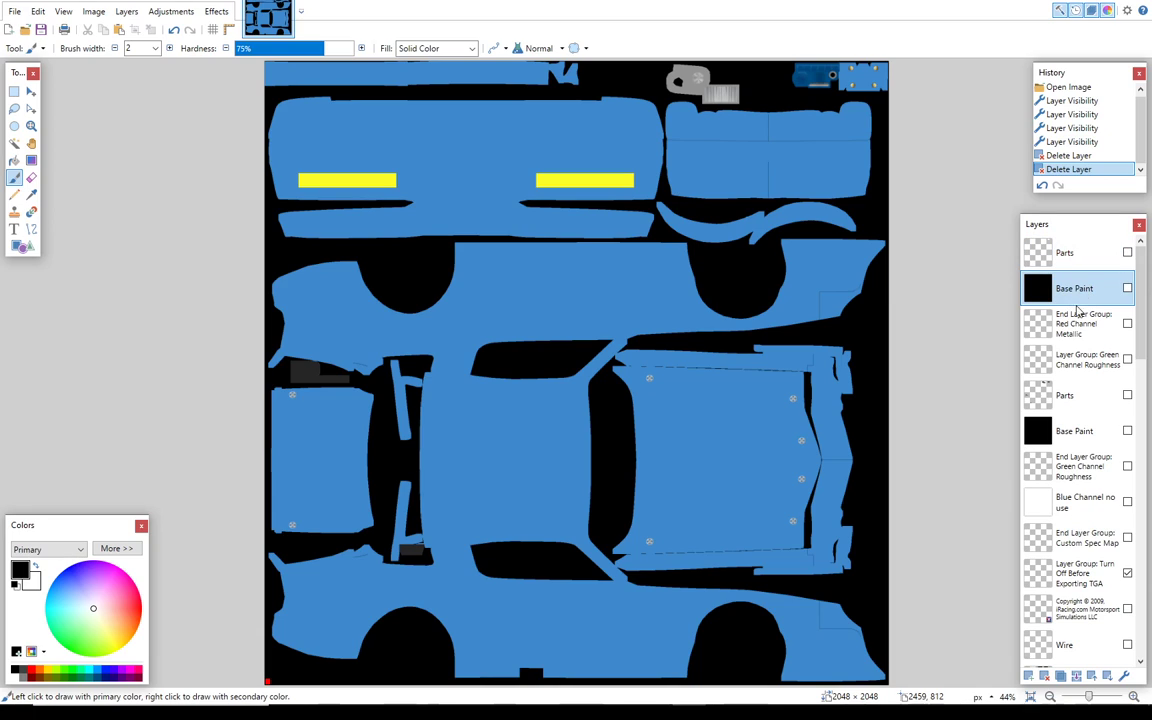
{"action": "left_click", "coordinate": [1045, 677]}
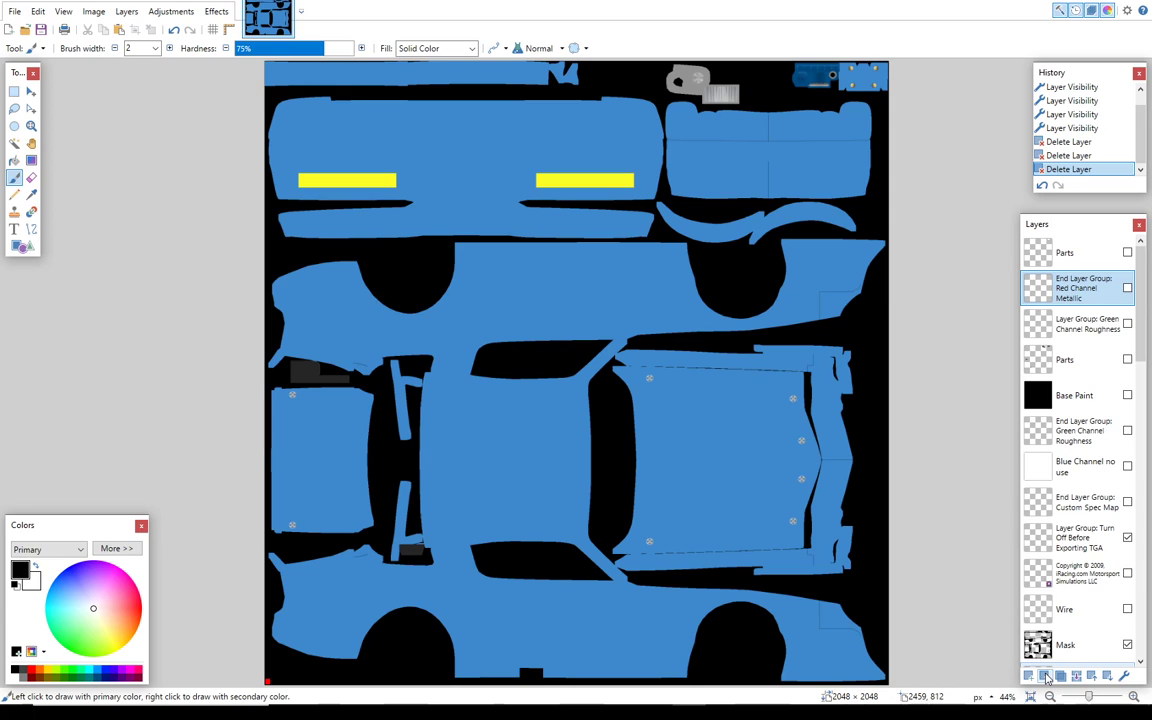
{"action": "left_click", "coordinate": [1045, 677]}
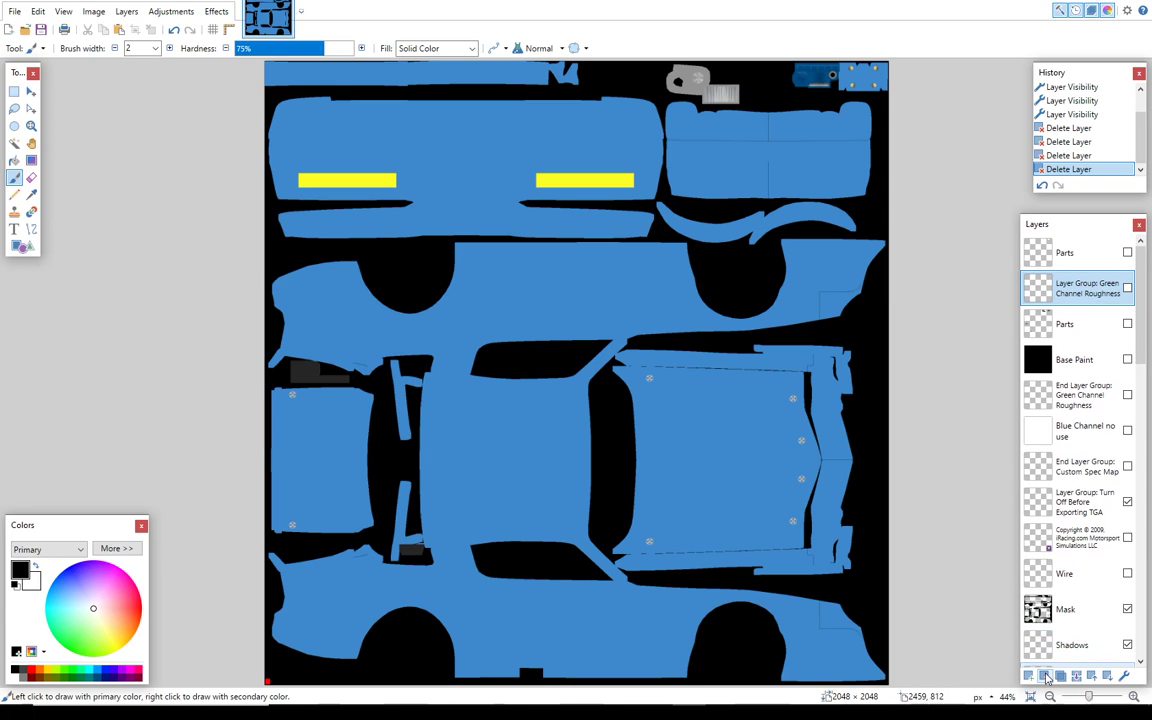
{"action": "left_click", "coordinate": [1045, 677]}
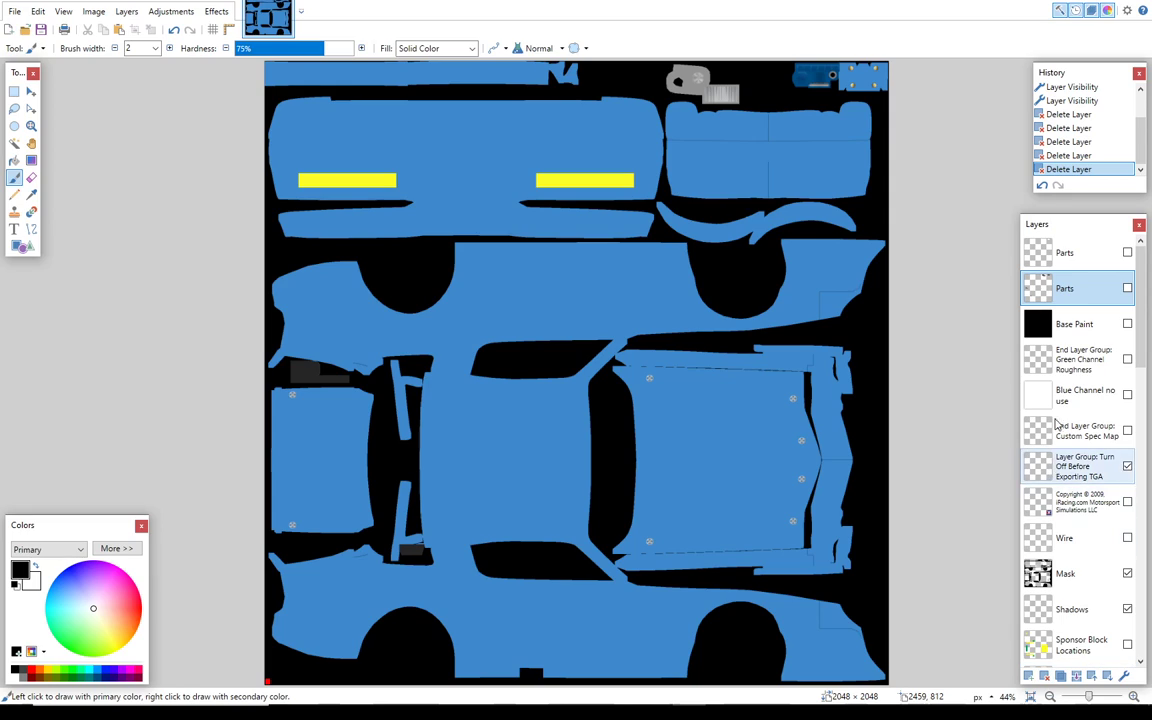
{"action": "left_click", "coordinate": [1075, 359]}
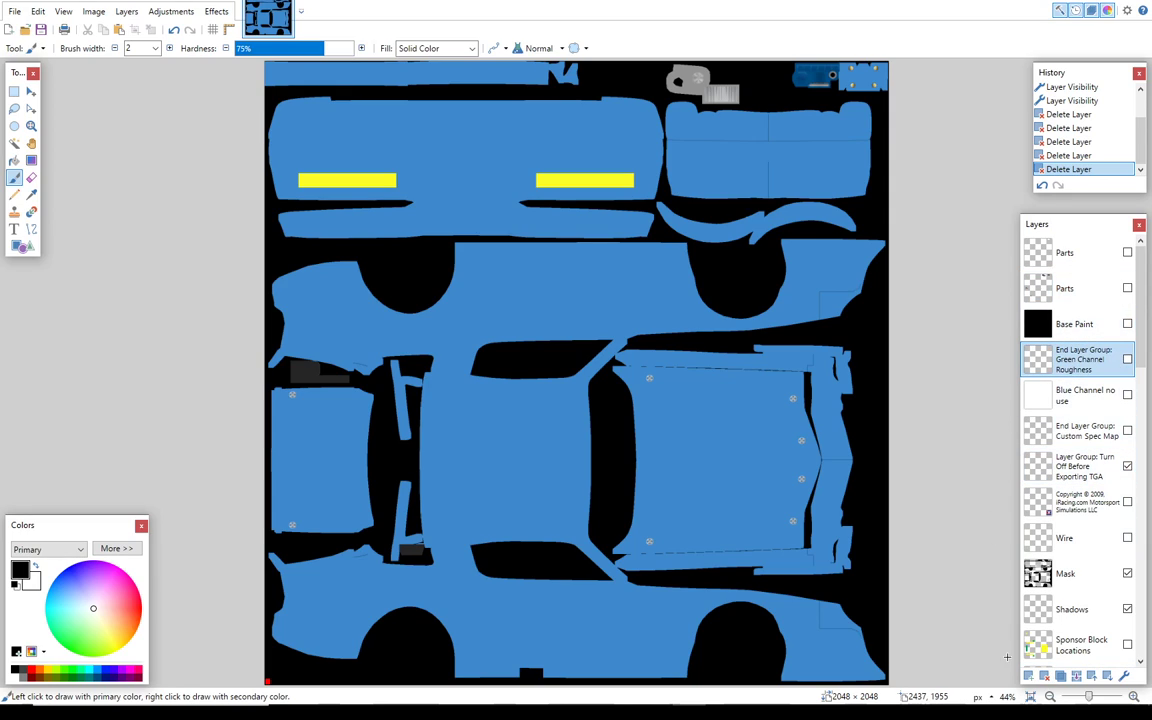
{"action": "left_click", "coordinate": [1045, 677]}
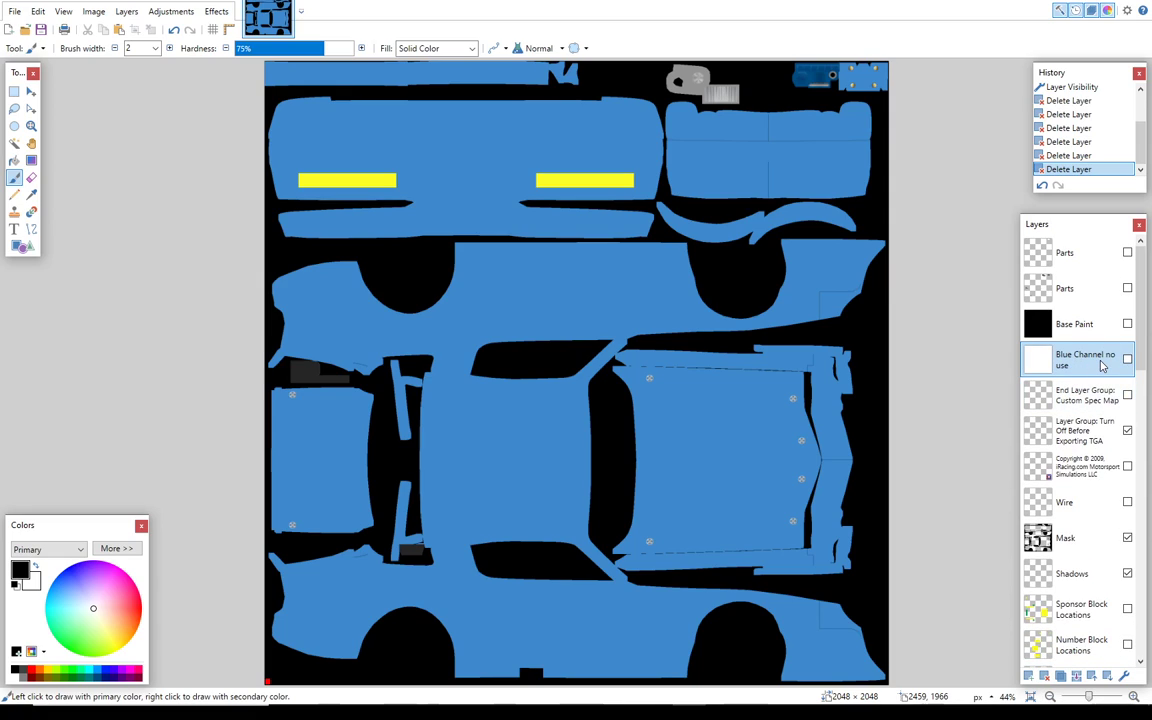
Step: Delete the Custom Spec Map end marker, the Turn Off Before Exporting TGA group, and the copyright layer
{"action": "left_click", "coordinate": [1080, 395]}
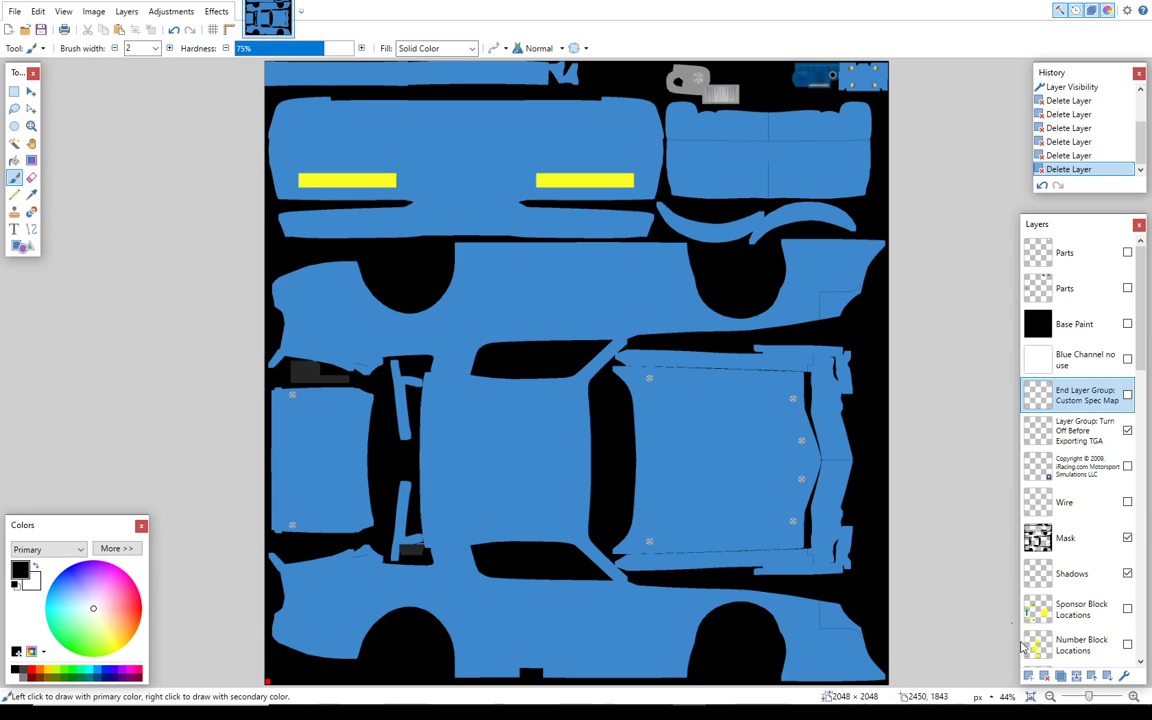
{"action": "left_click", "coordinate": [1045, 677]}
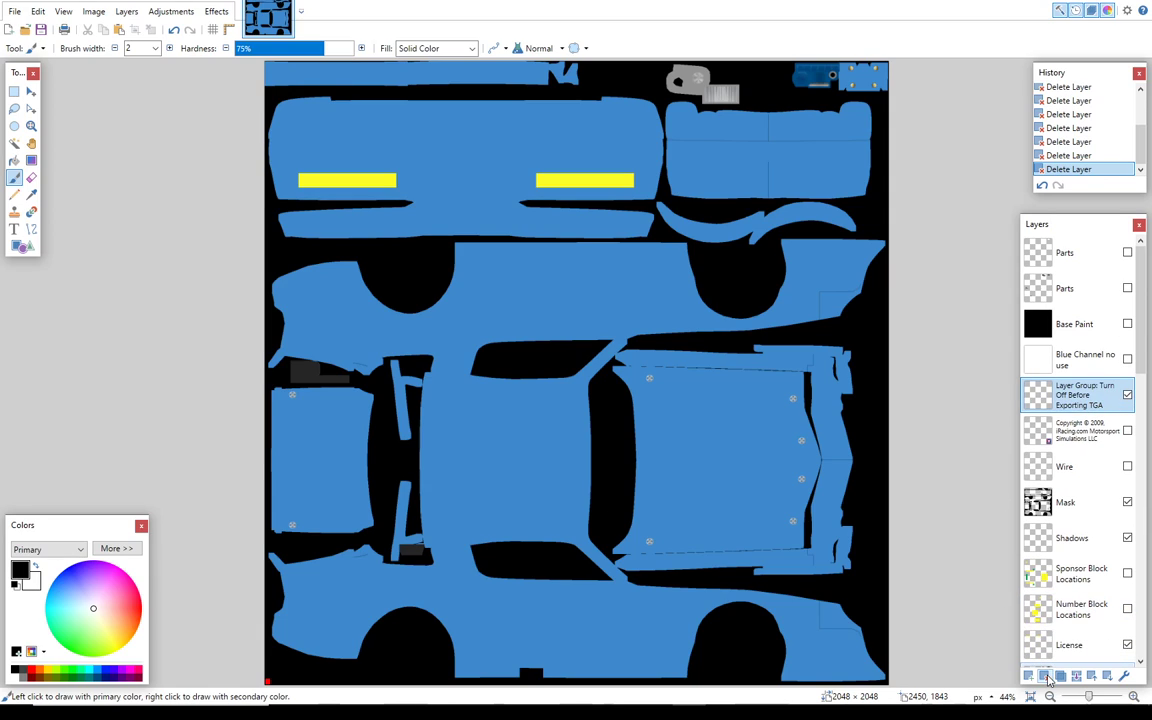
{"action": "left_click", "coordinate": [1046, 677]}
{"action": "left_click", "coordinate": [1046, 677]}
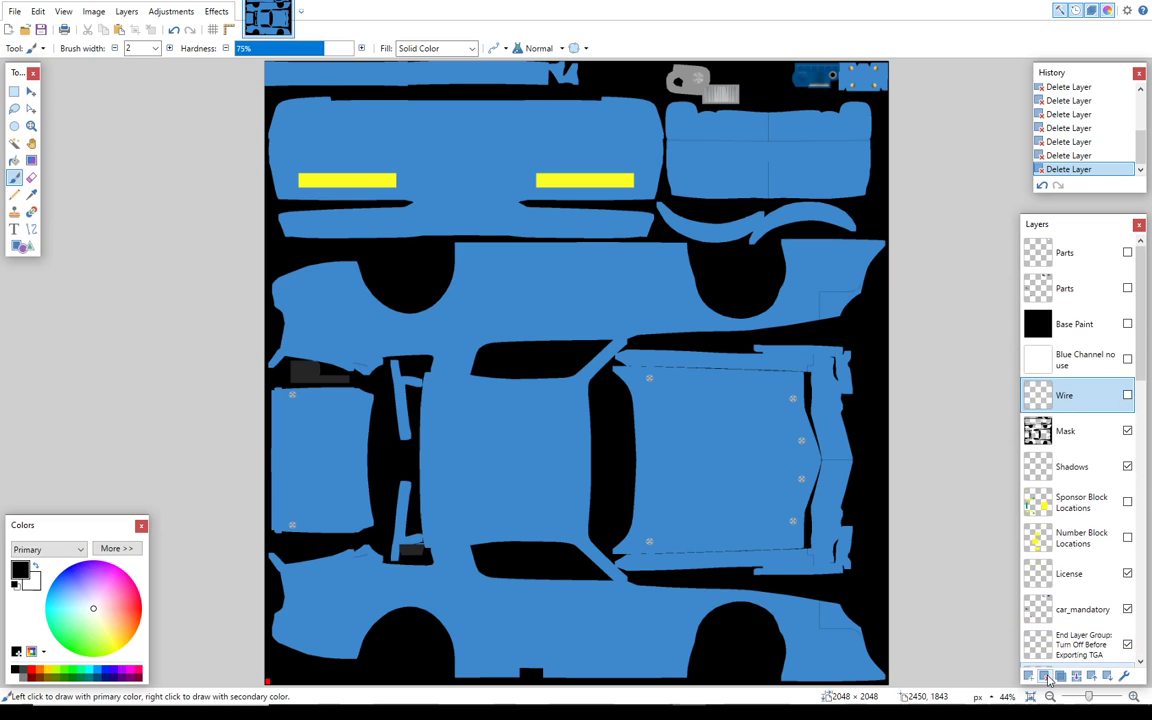
{"action": "left_click", "coordinate": [1127, 396]}
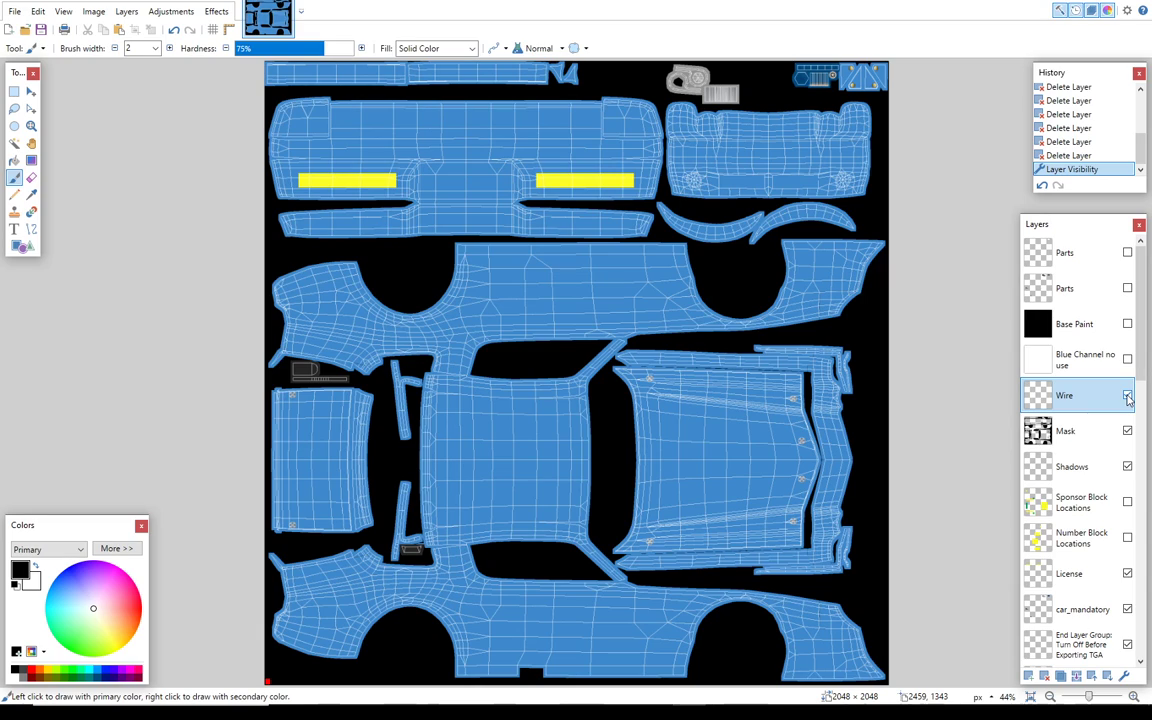
{"action": "left_click", "coordinate": [1127, 396]}
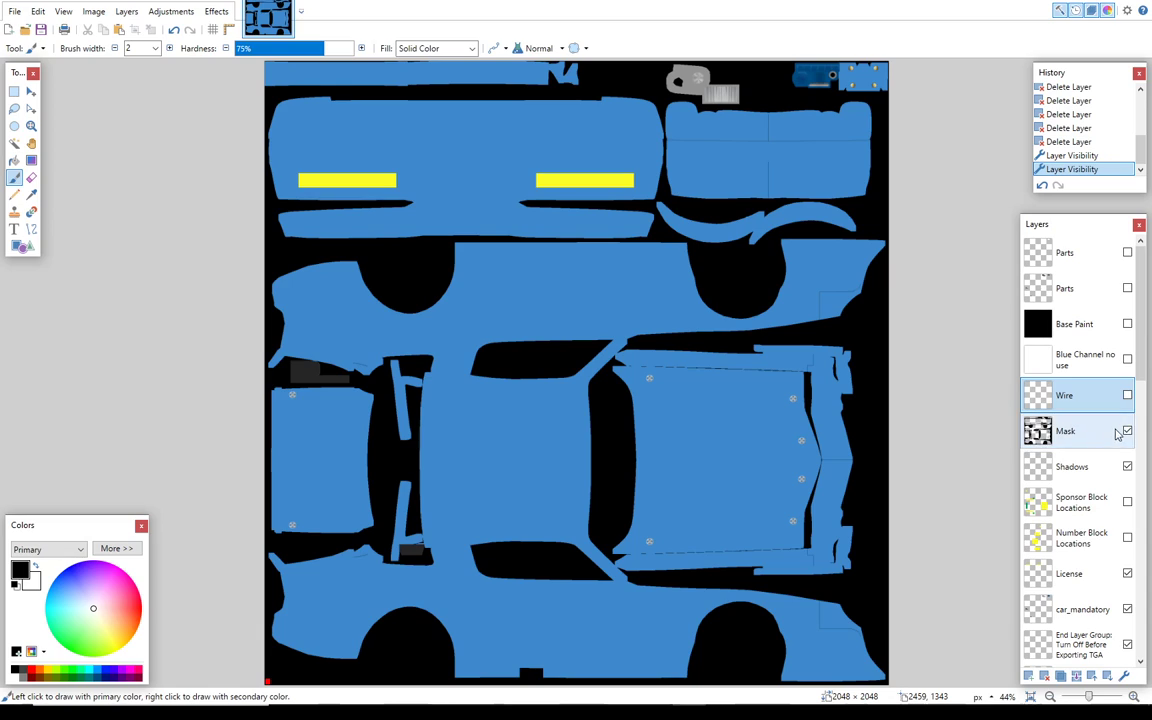
{"action": "left_click", "coordinate": [1127, 431]}
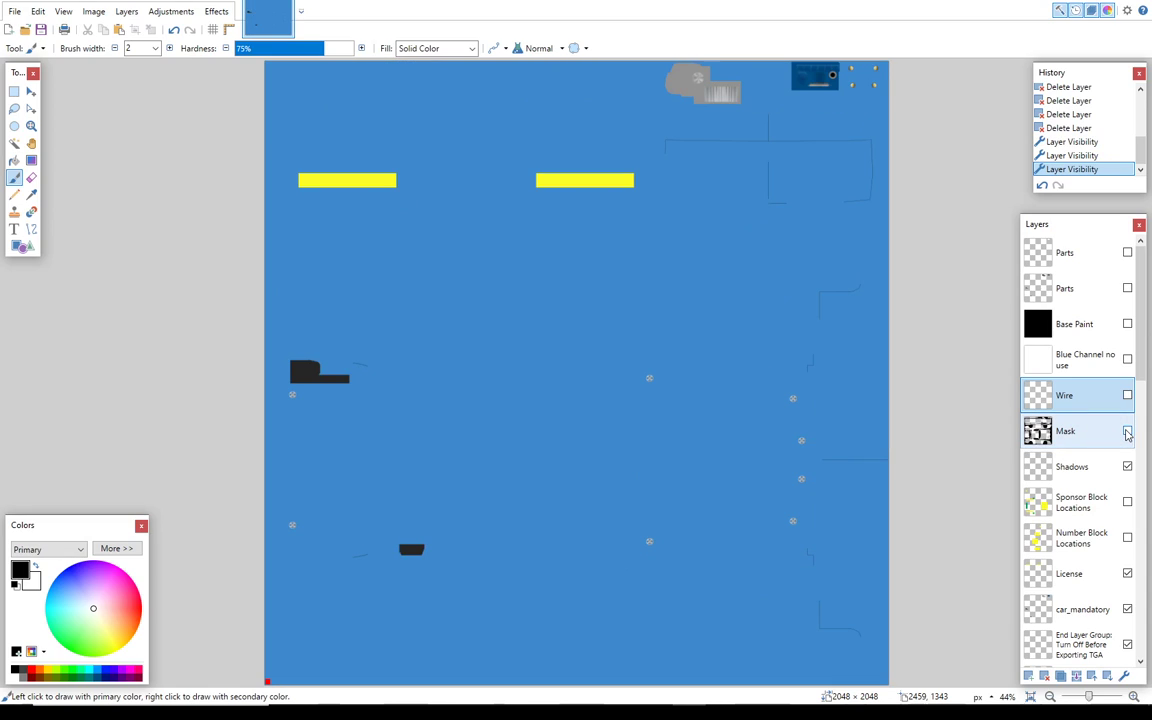
{"action": "left_click", "coordinate": [1127, 431]}
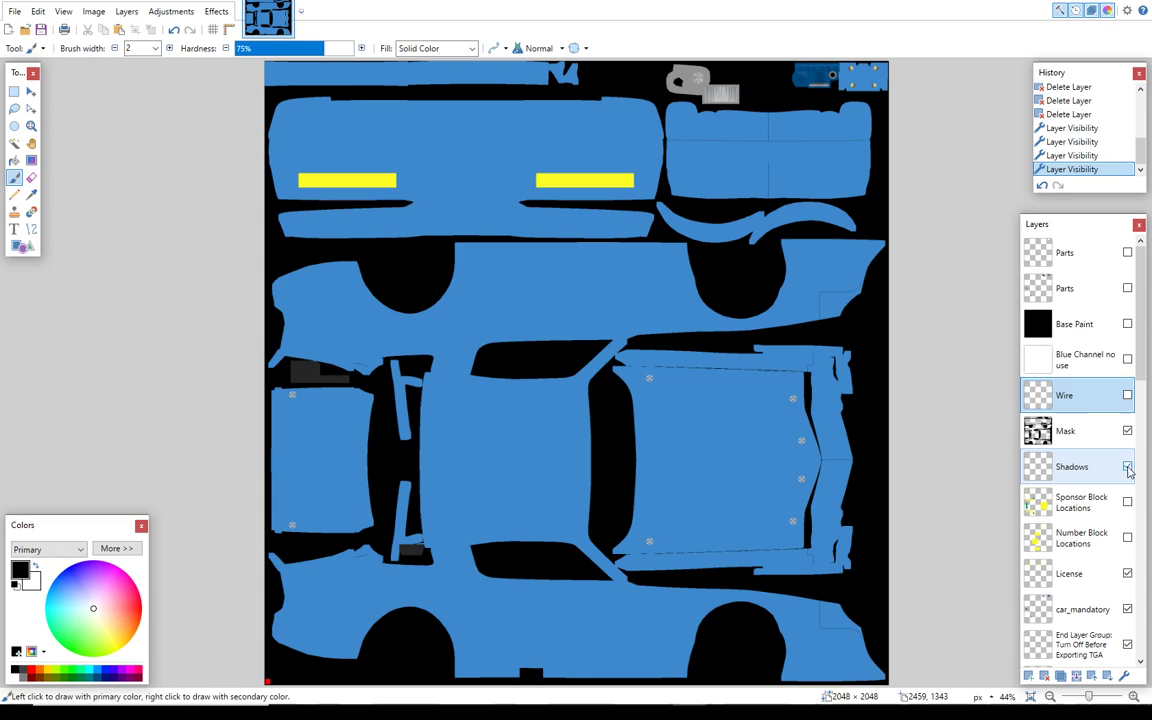
{"action": "left_click", "coordinate": [1127, 467]}
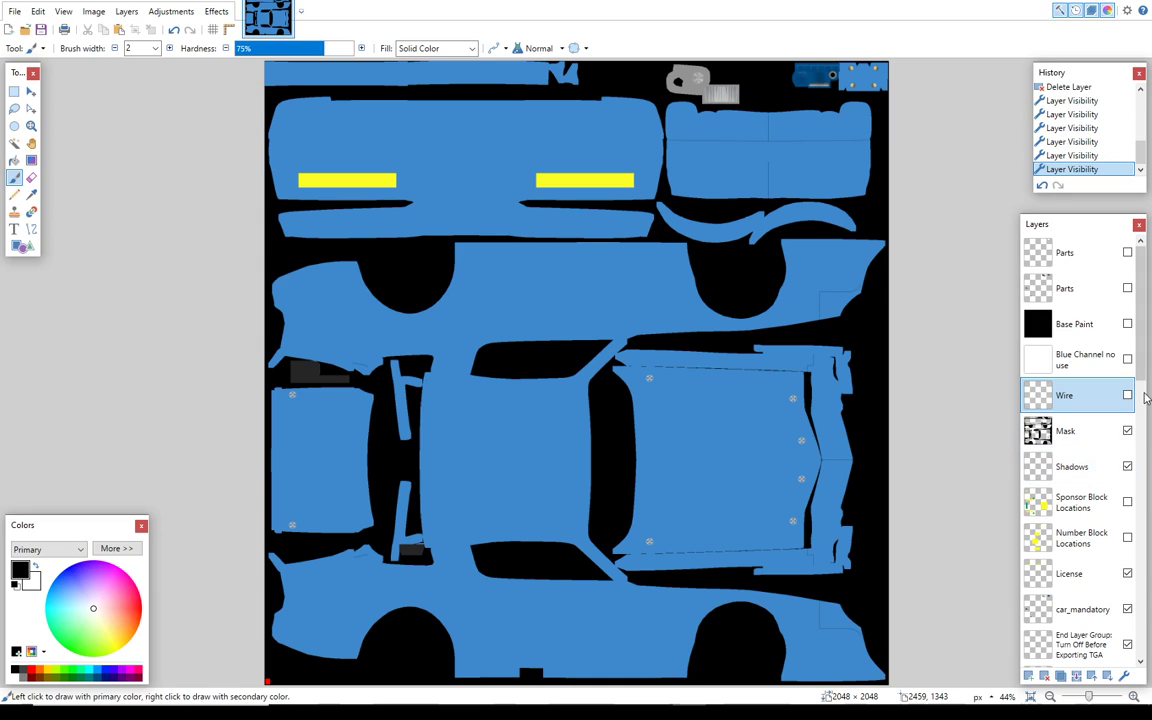
{"action": "scroll", "coordinate": [1112, 380], "scroll_direction": "down", "scroll_amount": 3}
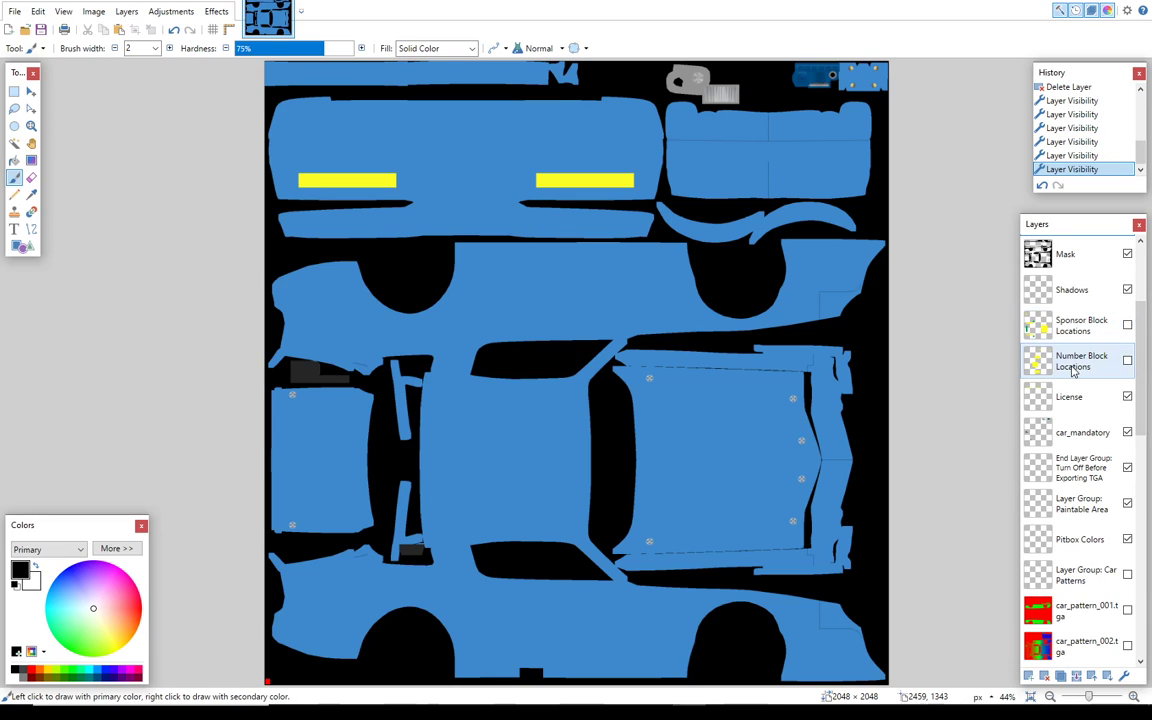
{"action": "left_click", "coordinate": [1127, 397]}
{"action": "left_click", "coordinate": [1127, 397]}
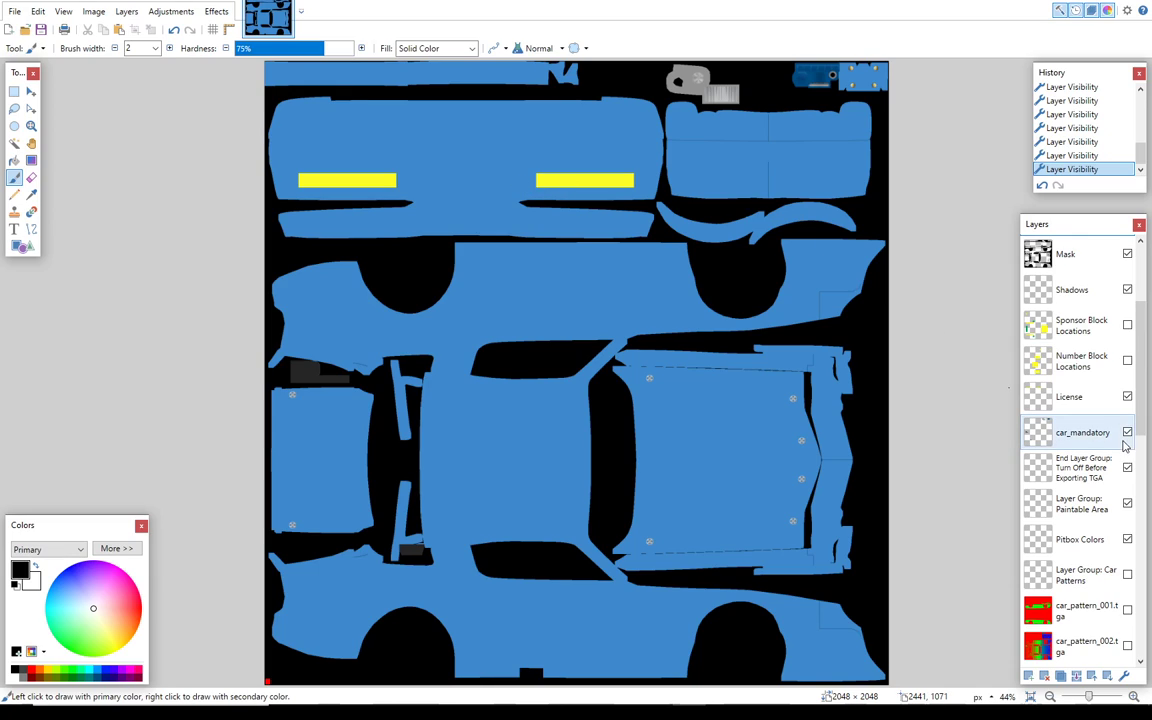
{"action": "left_click", "coordinate": [1082, 466]}
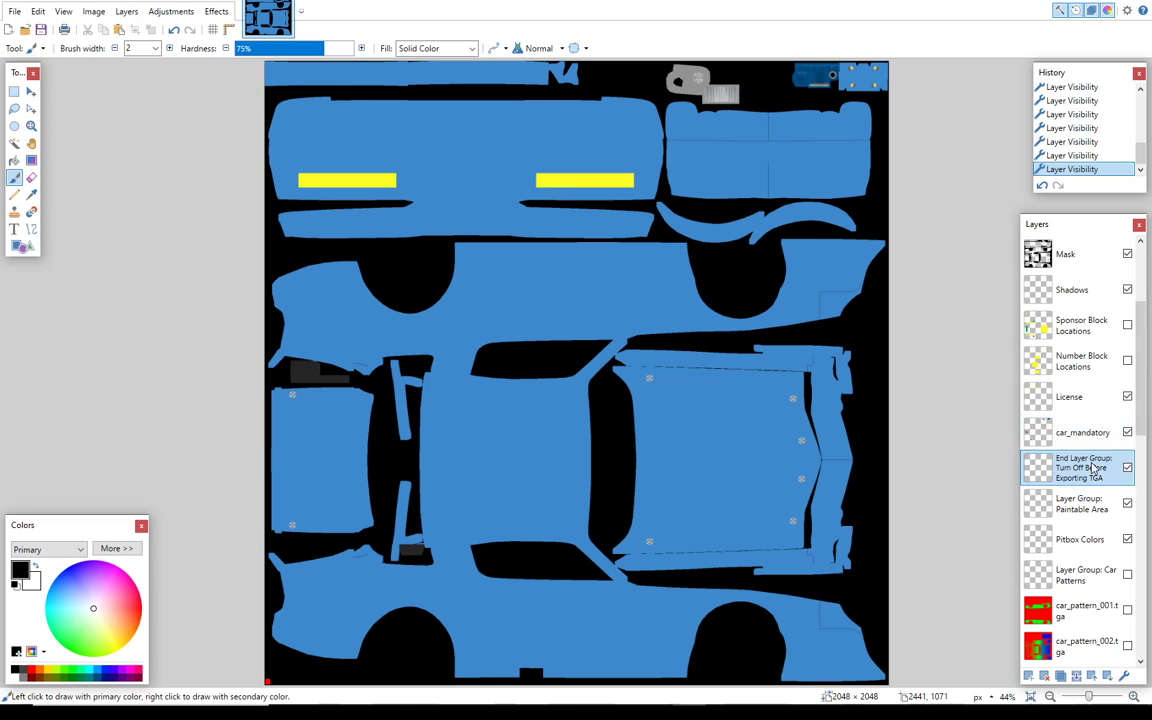
Step: Delete the Turn Off Before Exporting TGA end marker
{"action": "left_click", "coordinate": [1045, 677]}
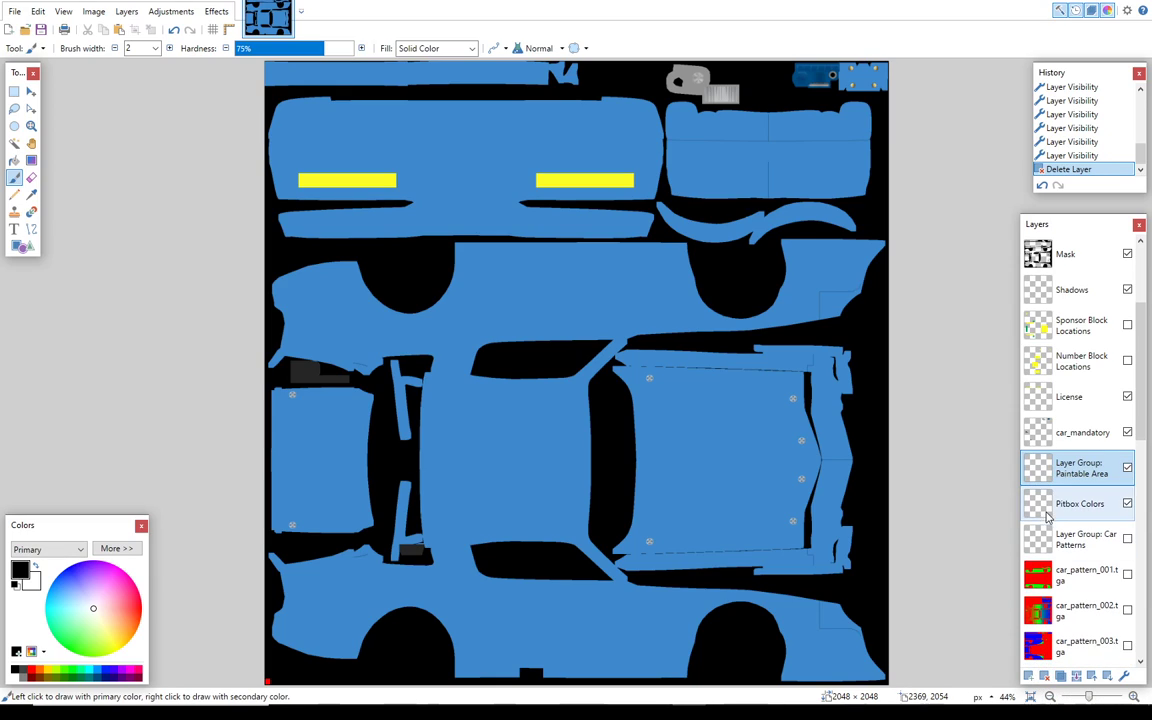
{"action": "scroll", "coordinate": [1150, 428], "scroll_direction": "down", "scroll_amount": 3}
{"action": "scroll", "coordinate": [1150, 428], "scroll_direction": "down", "scroll_amount": 3}
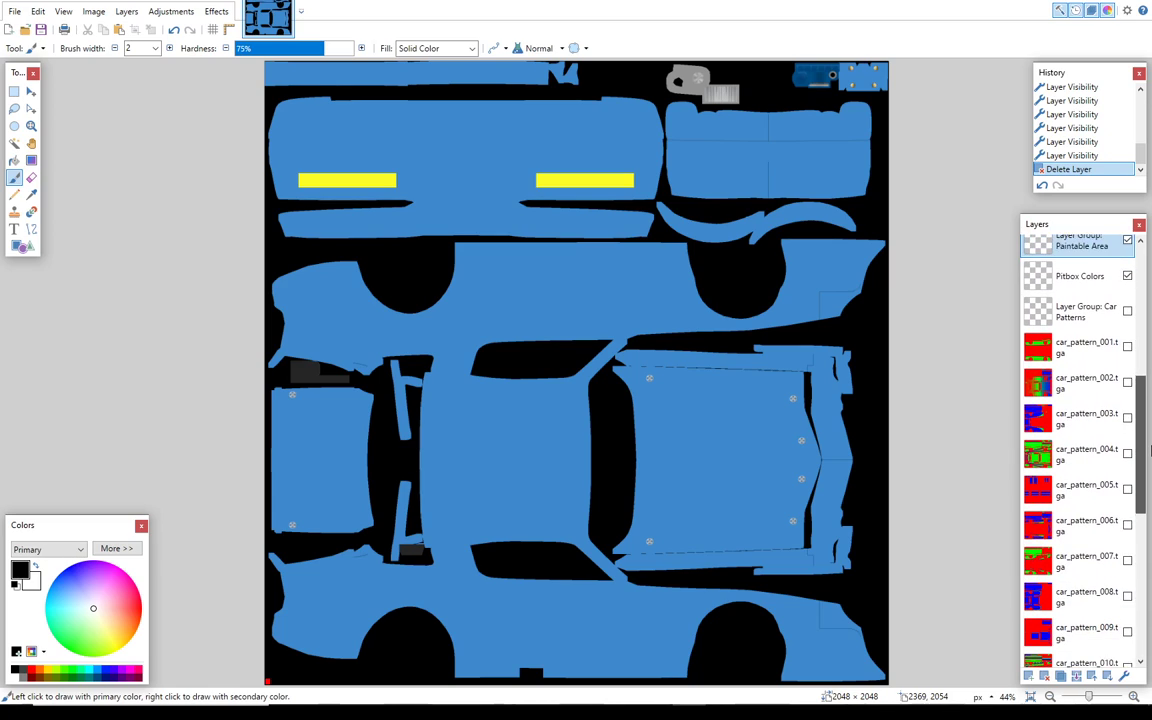
Step: Delete the Car Patterns group, car_pattern_001 through car_pattern_019, and its end marker
{"action": "left_click", "coordinate": [1066, 272]}
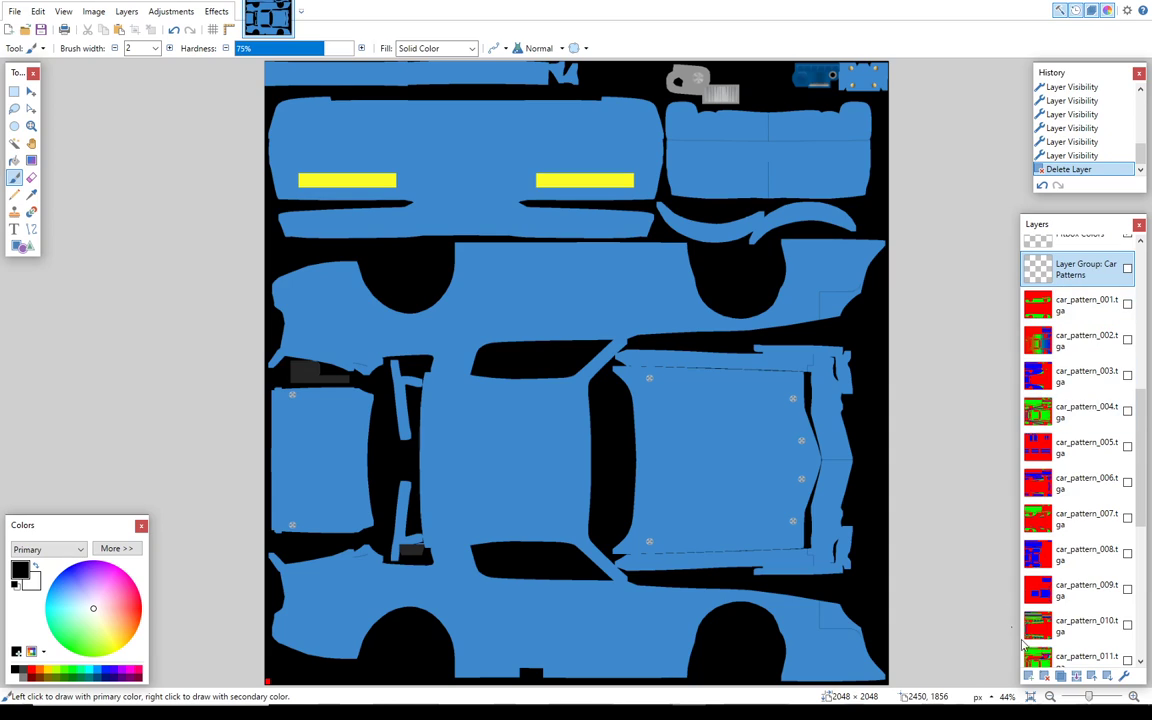
{"action": "left_click", "coordinate": [1043, 677]}
{"action": "left_click", "coordinate": [1043, 677]}
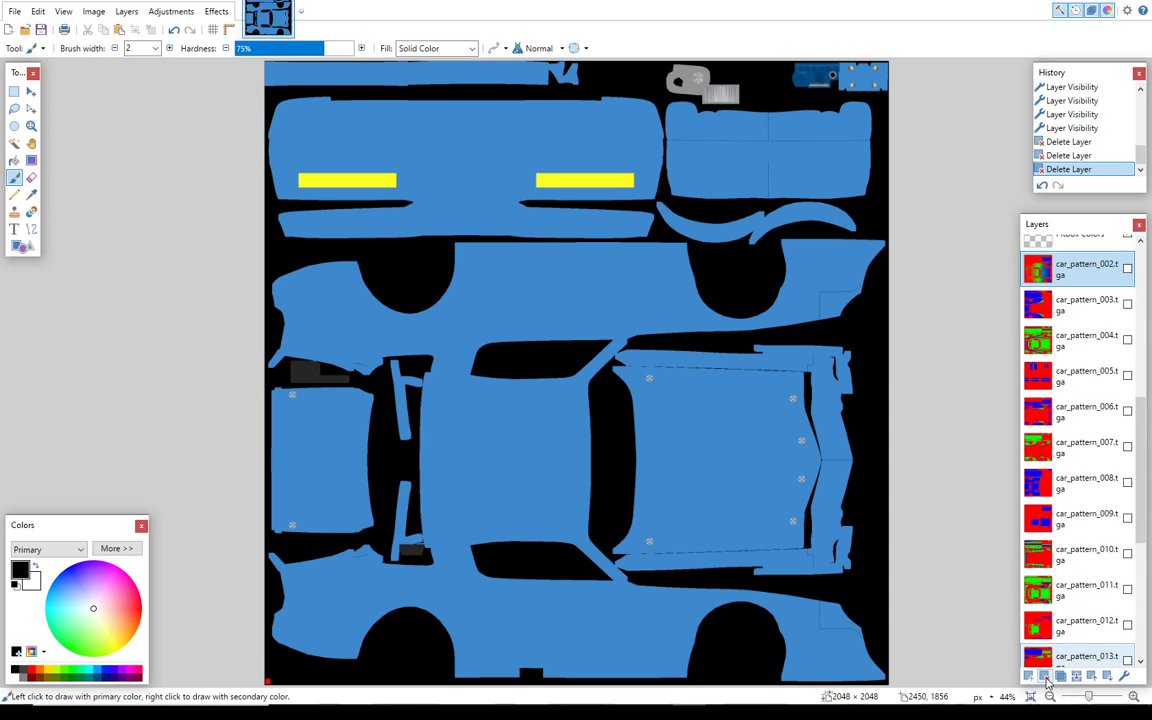
{"action": "left_click", "coordinate": [1044, 677]}
{"action": "left_click", "coordinate": [1043, 677]}
{"action": "left_click", "coordinate": [1043, 677]}
{"action": "left_click", "coordinate": [1043, 677]}
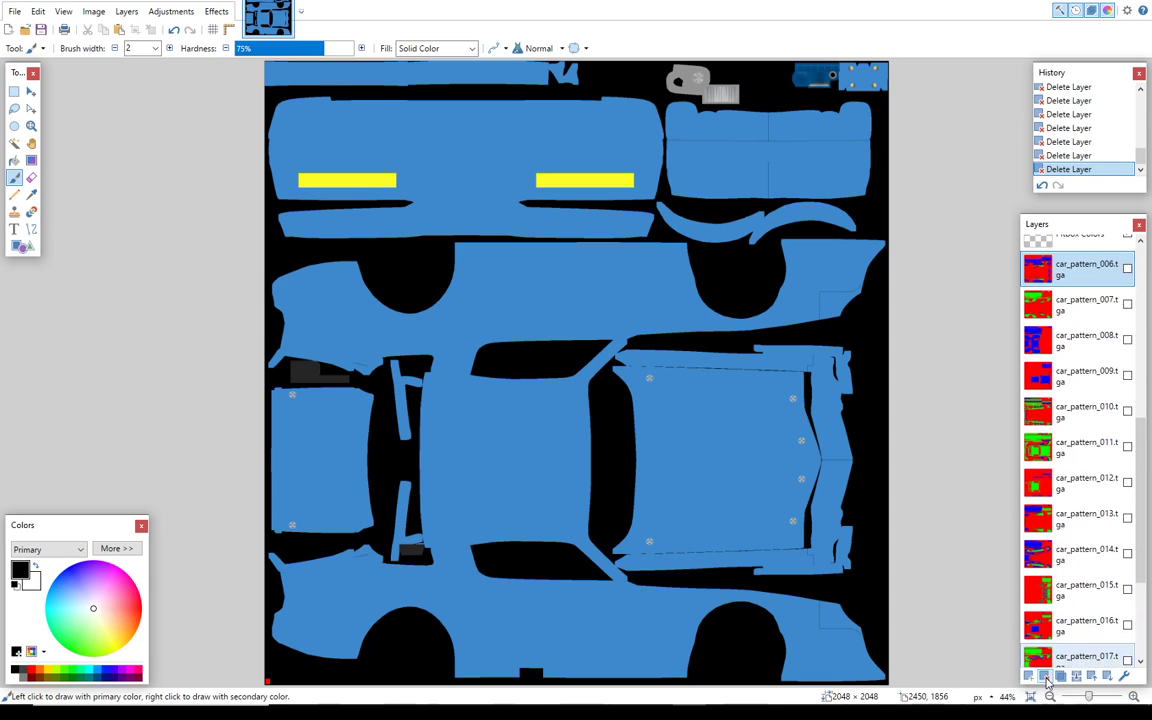
{"action": "left_click", "coordinate": [1043, 677]}
{"action": "left_click", "coordinate": [1043, 677]}
{"action": "left_click", "coordinate": [1043, 677]}
{"action": "left_click", "coordinate": [1043, 677]}
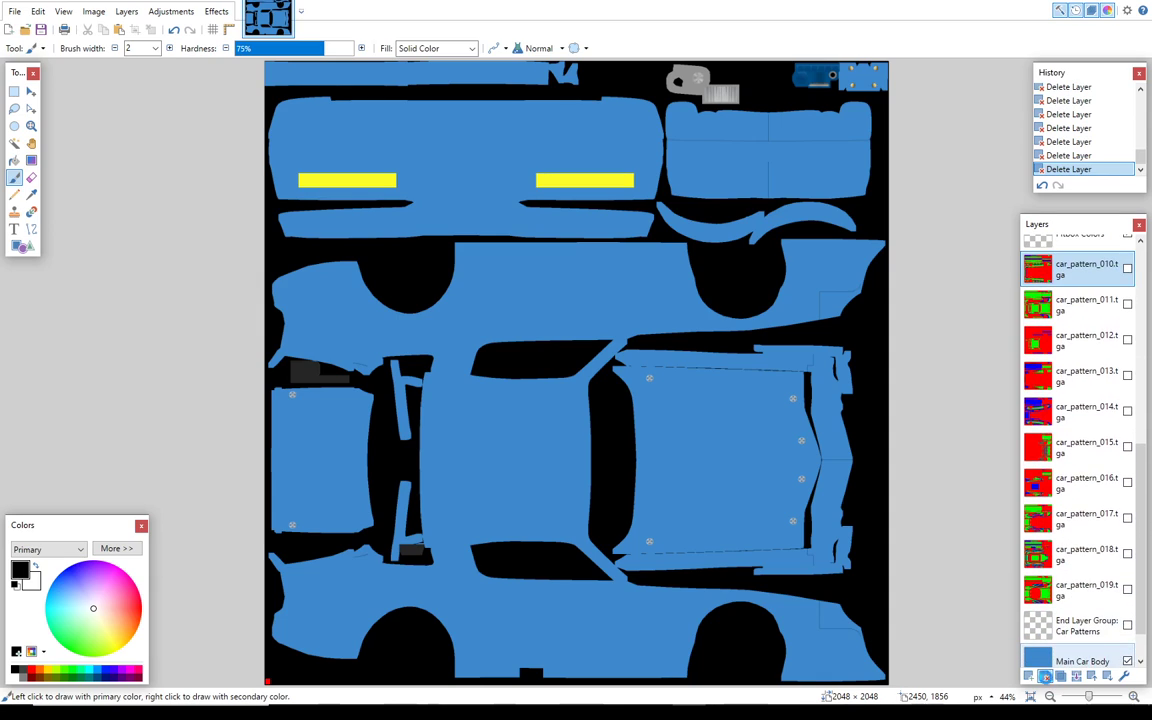
{"action": "left_click", "coordinate": [1043, 677]}
{"action": "left_click", "coordinate": [1043, 677]}
{"action": "left_click", "coordinate": [1043, 677]}
{"action": "left_click", "coordinate": [1043, 677]}
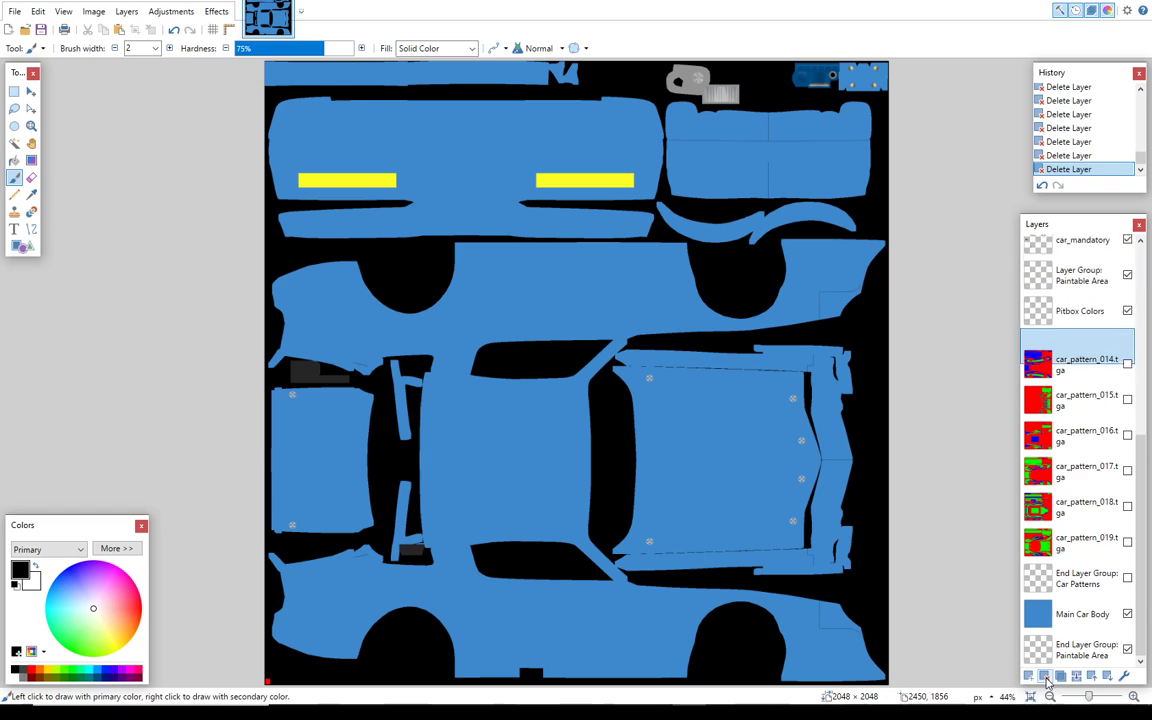
{"action": "left_click", "coordinate": [1043, 677]}
{"action": "left_click", "coordinate": [1043, 677]}
{"action": "left_click", "coordinate": [1043, 677]}
{"action": "left_click", "coordinate": [1043, 677]}
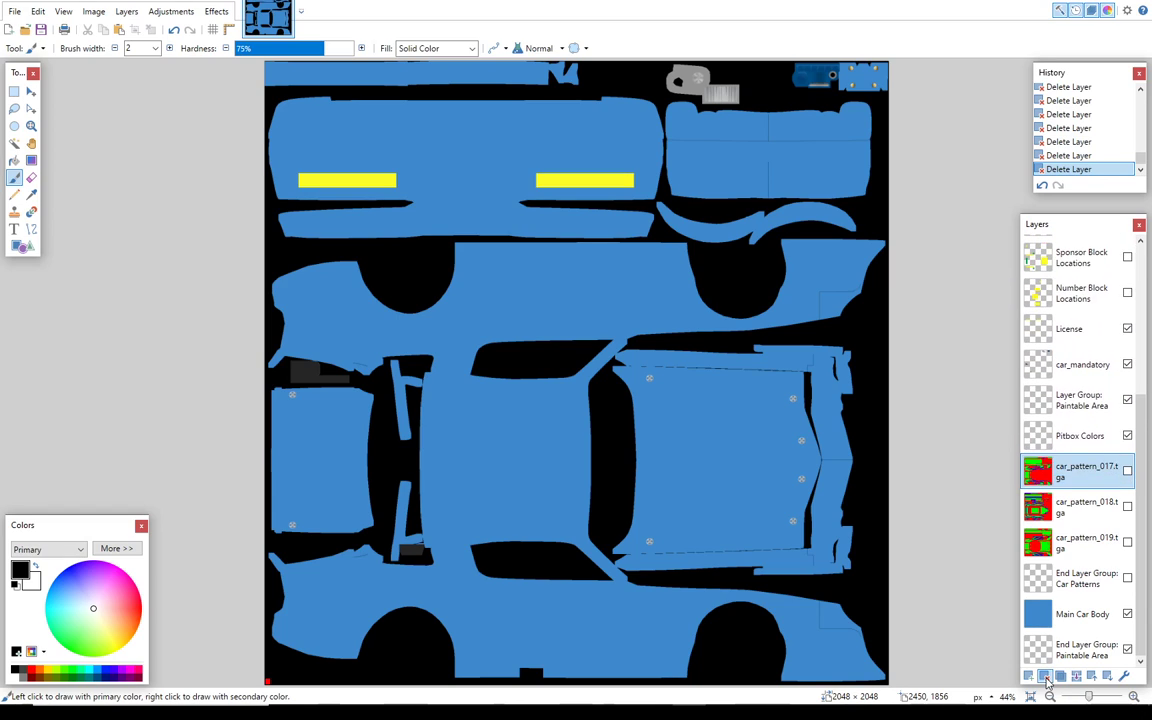
{"action": "left_click", "coordinate": [1043, 677]}
{"action": "left_click", "coordinate": [1043, 677]}
{"action": "left_click", "coordinate": [1043, 677]}
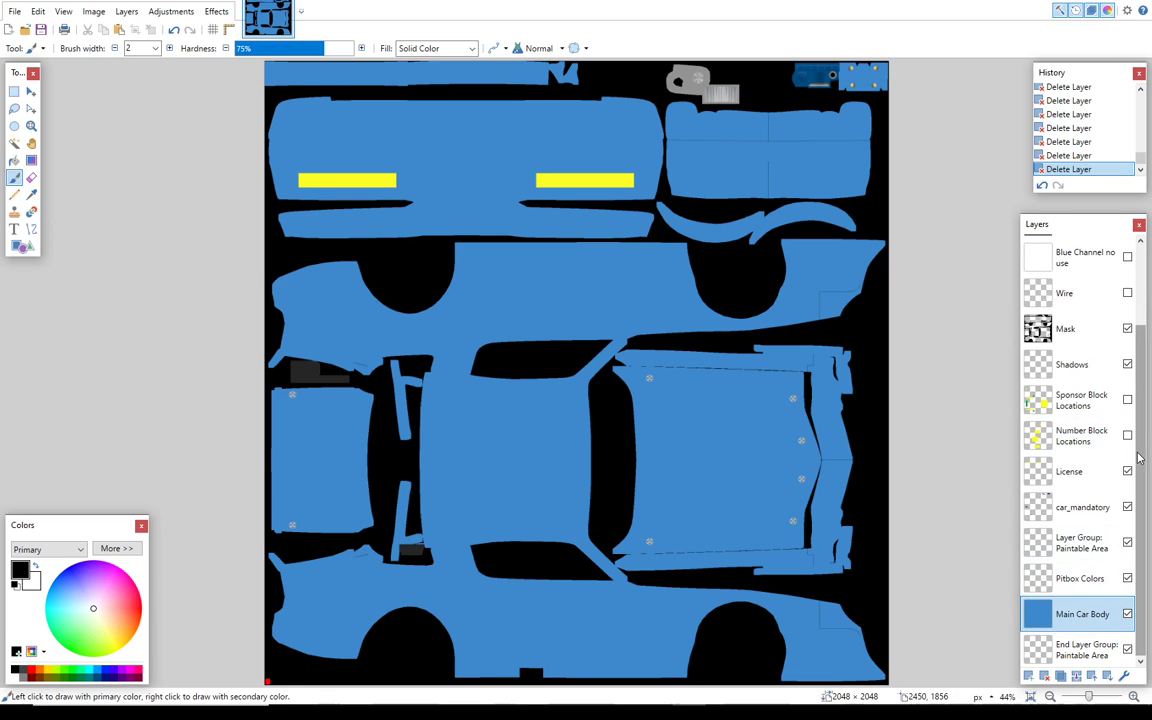
{"action": "scroll", "coordinate": [1145, 398], "scroll_direction": "up", "scroll_amount": 2}
{"action": "scroll", "coordinate": [1145, 398], "scroll_direction": "down", "scroll_amount": 2}
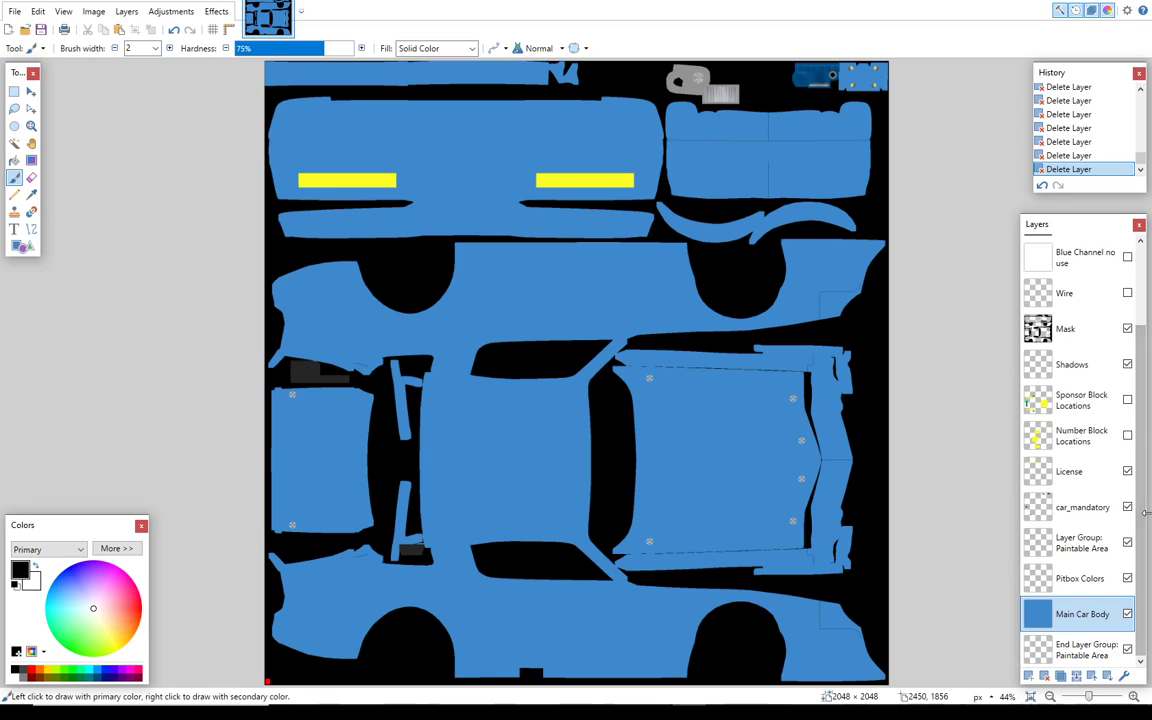